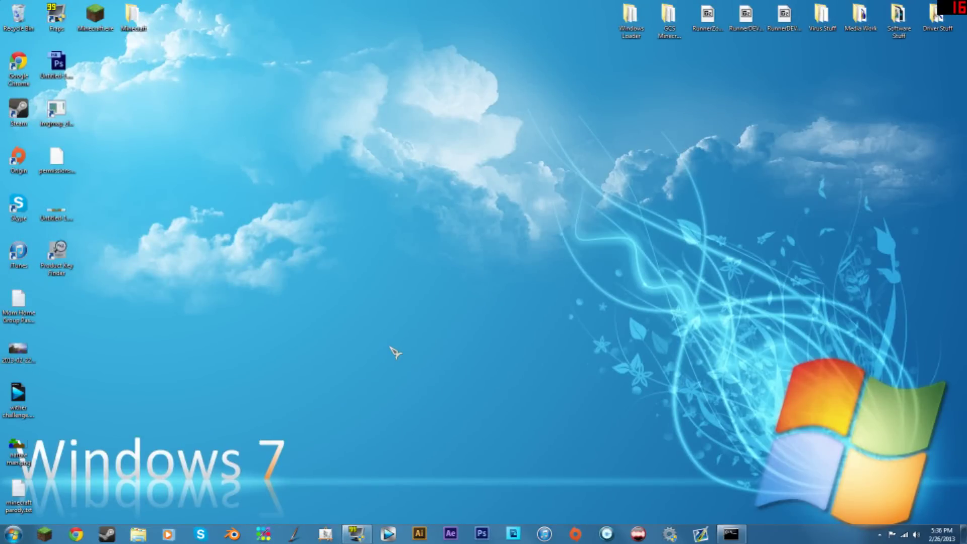
- Clear the desktop by hiding the server console, refreshing, and selecting the desktop icons
click(731, 533)
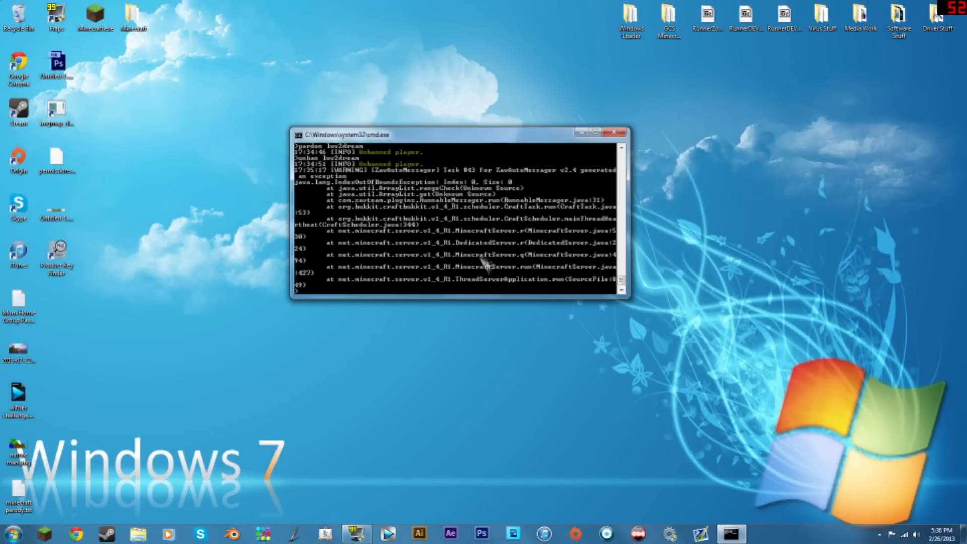
key(super+d)
right_click(569, 164)
click(585, 208)
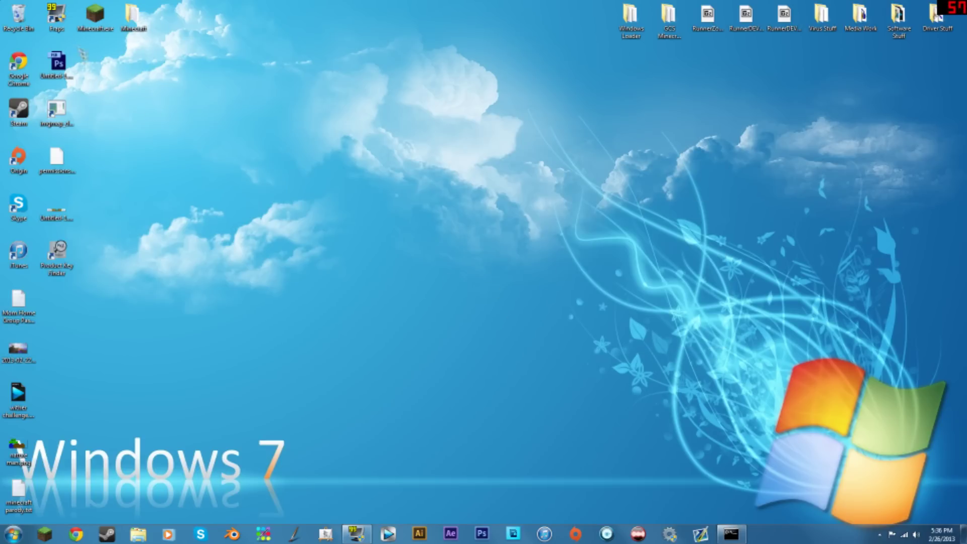
drag(73, 38, 936, 523)
click(731, 534)
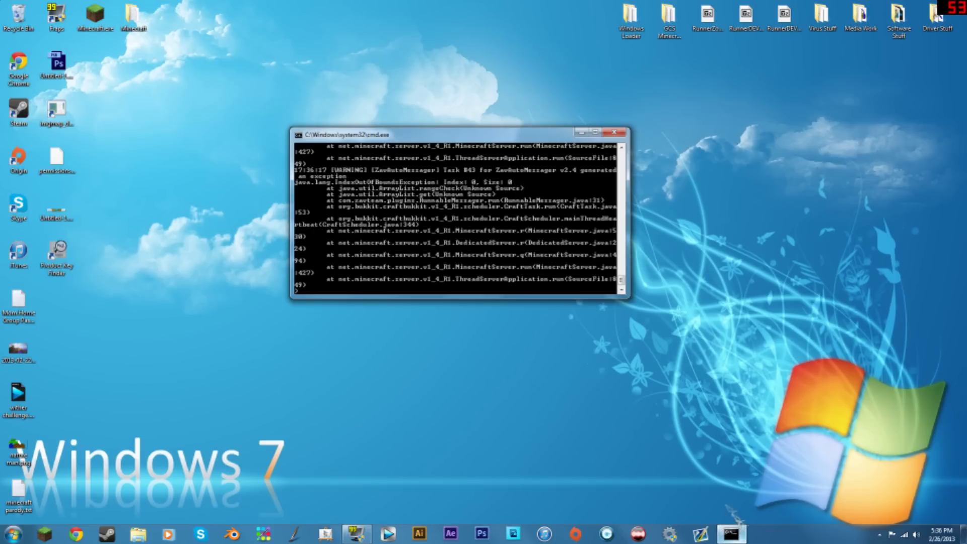
click(582, 132)
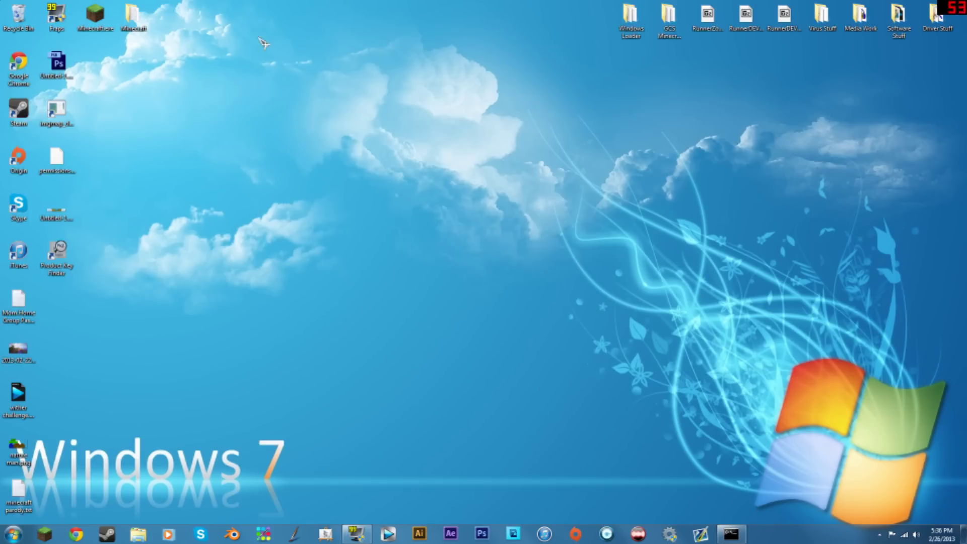
- Open server.properties from the Minecraft Server(s) folder in Notepad++
double_click(141, 24)
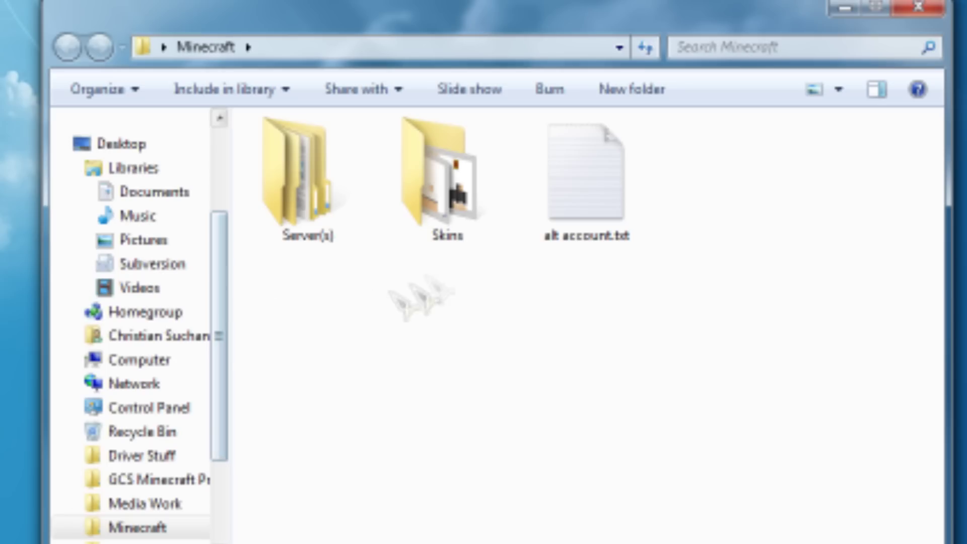
double_click(294, 202)
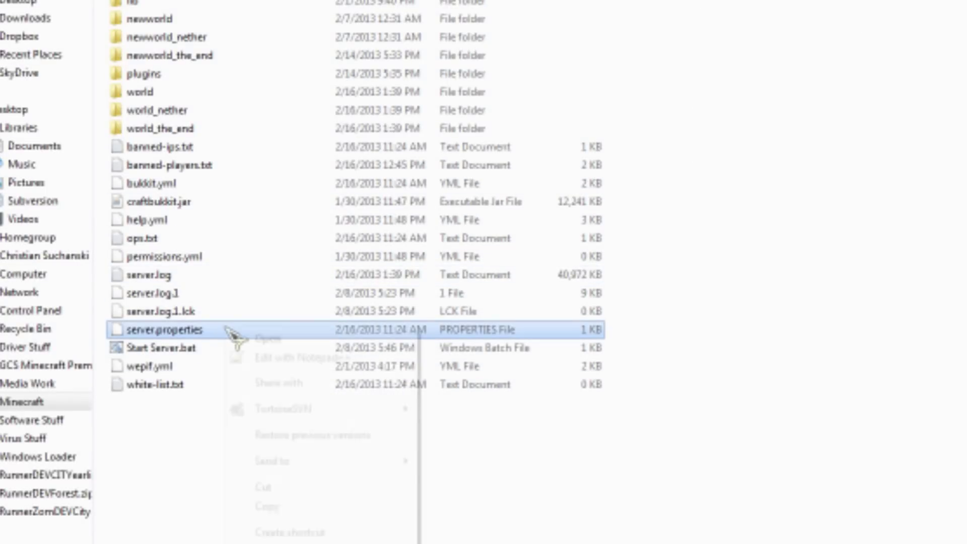
click(281, 357)
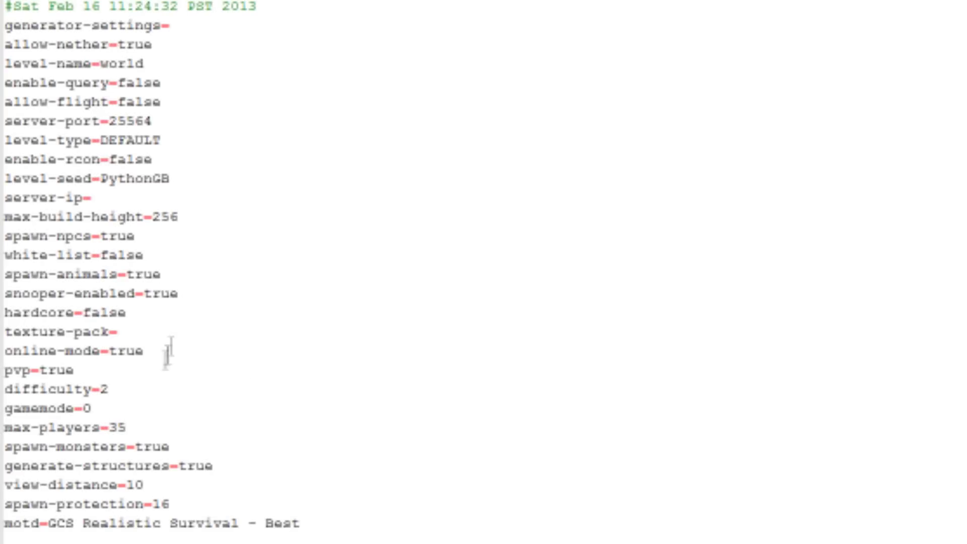
- Highlight the server-port value 25564 in server.properties
click(121, 501)
click(79, 167)
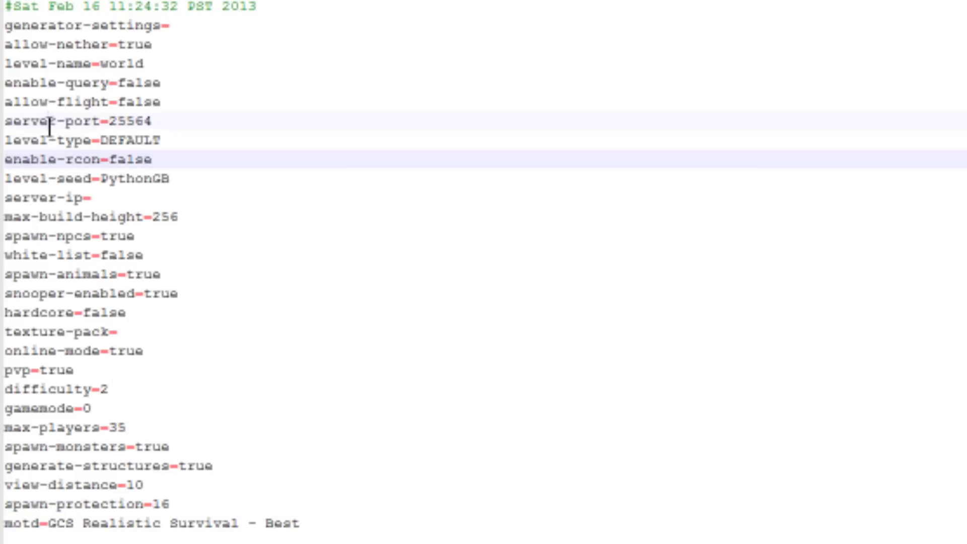
drag(111, 121, 182, 113)
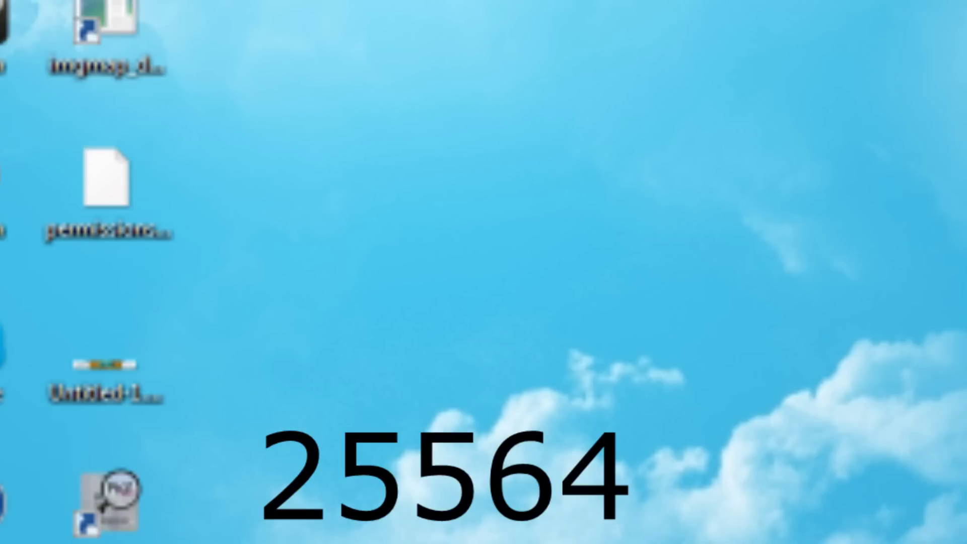
- Refresh the desktop, launch Google Chrome maximized, and hide the server console
right_click(431, 216)
click(471, 266)
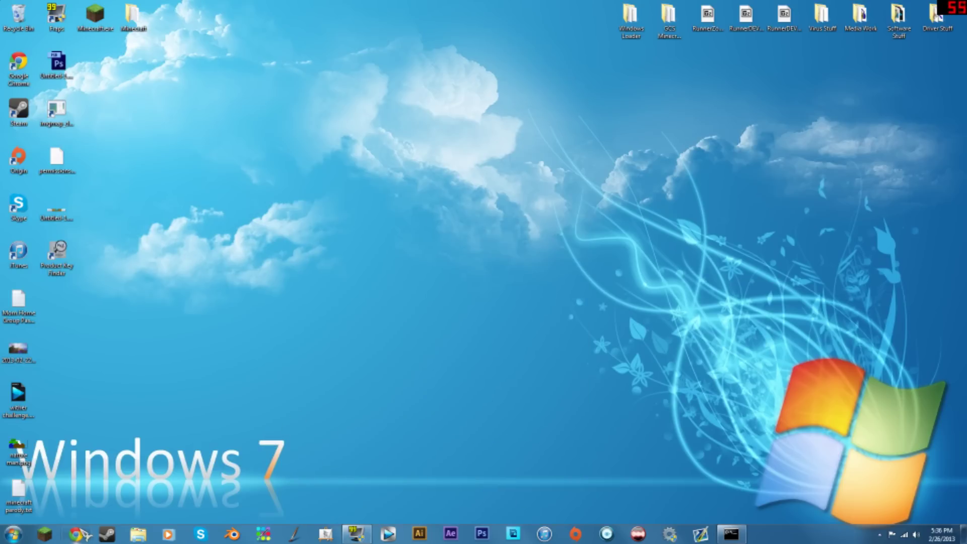
click(75, 534)
click(731, 533)
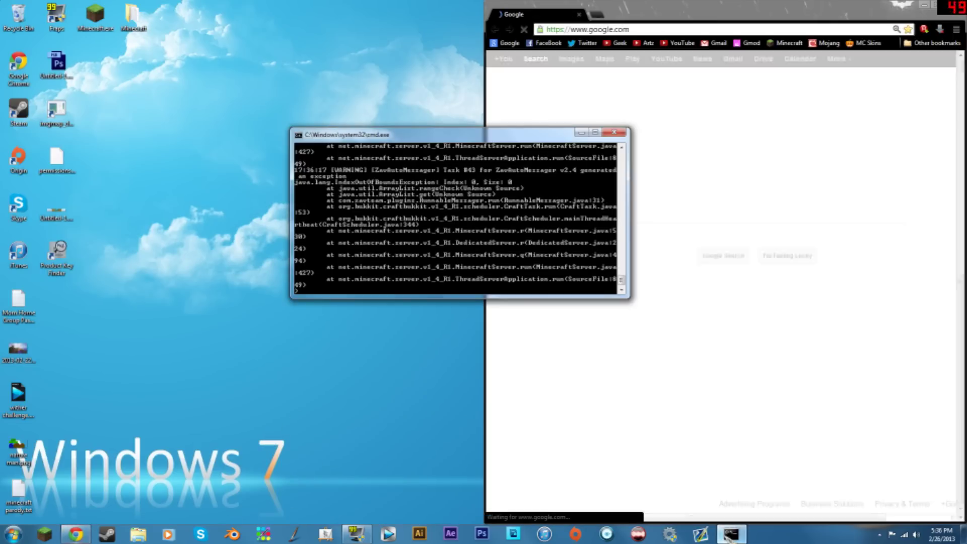
click(581, 132)
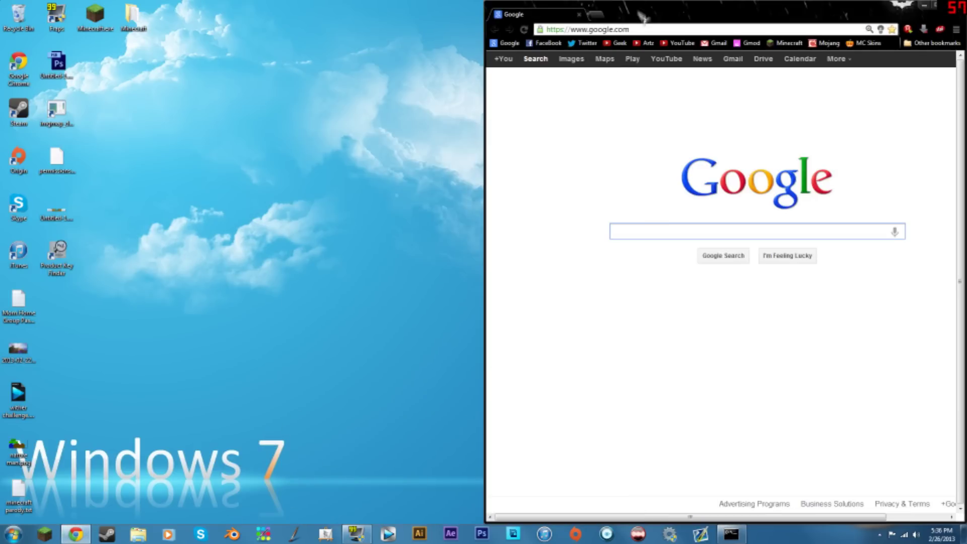
drag(526, 12, 521, 5)
- From the desktop, search the Start menu for cmd
key(super+d)
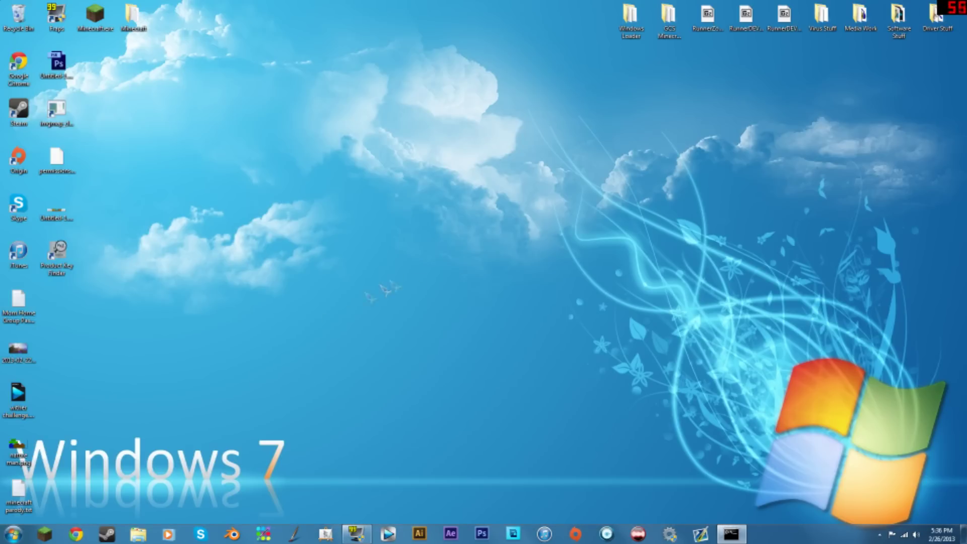
key(super)
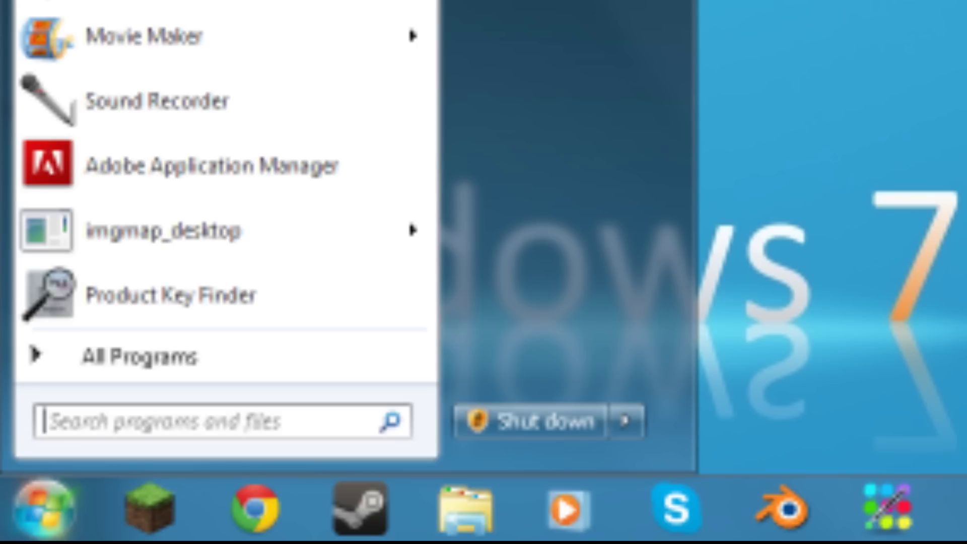
text(cmds)
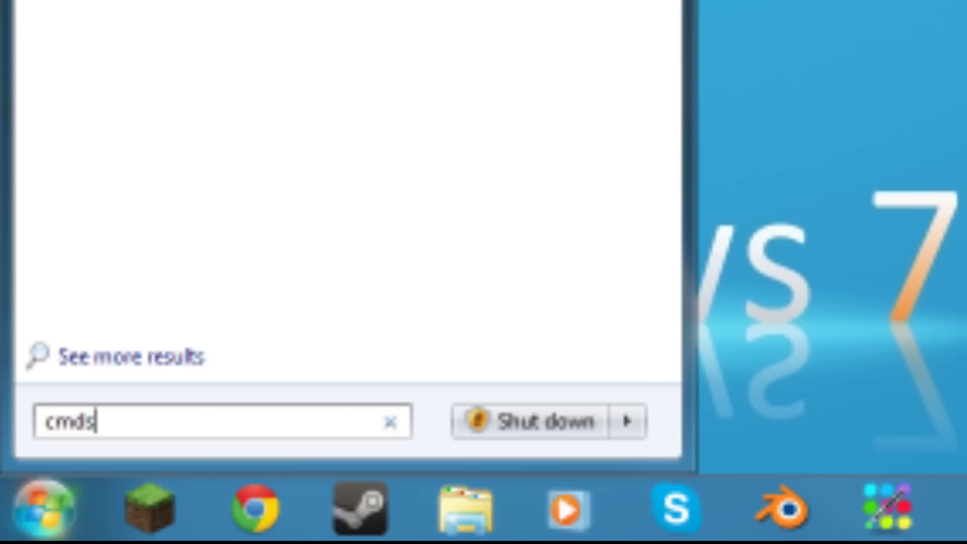
key(BackSpace)
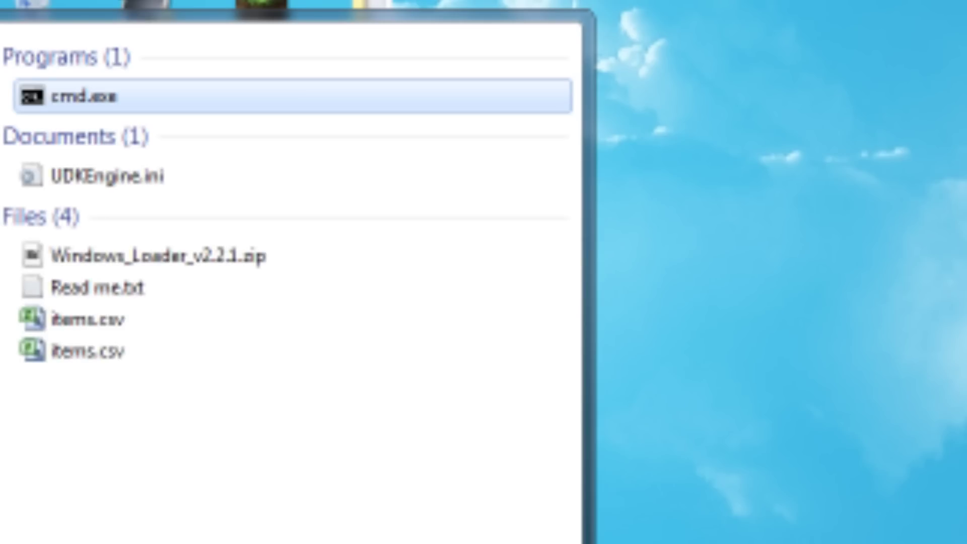
- Launch cmd.exe and run ipconfig to show Default Gateway 192.168.1.1
click(119, 100)
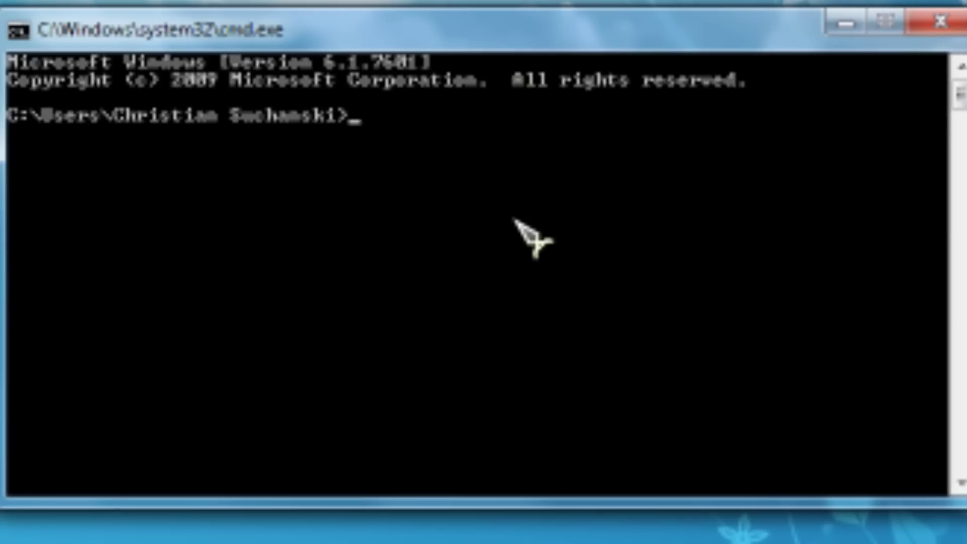
text(ipco)
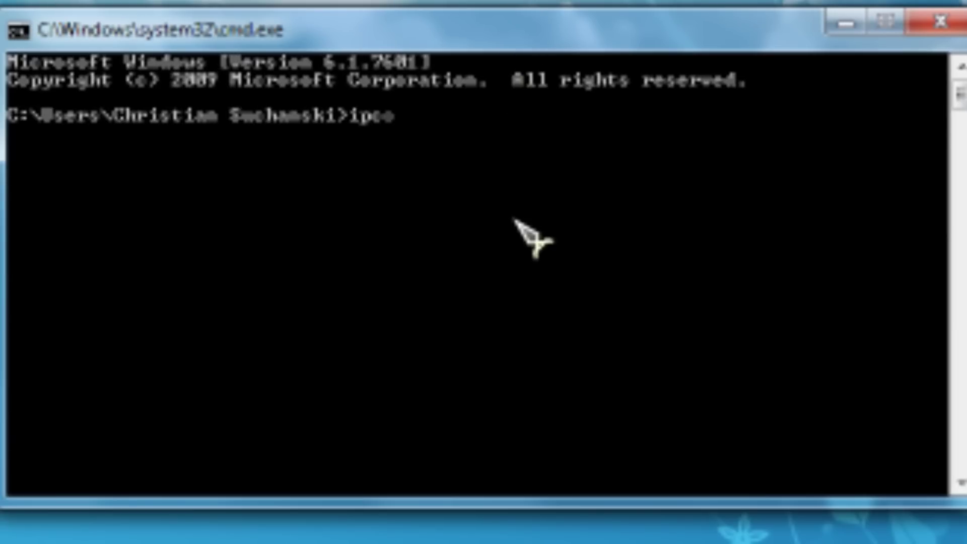
text(nfig)
key(Return)
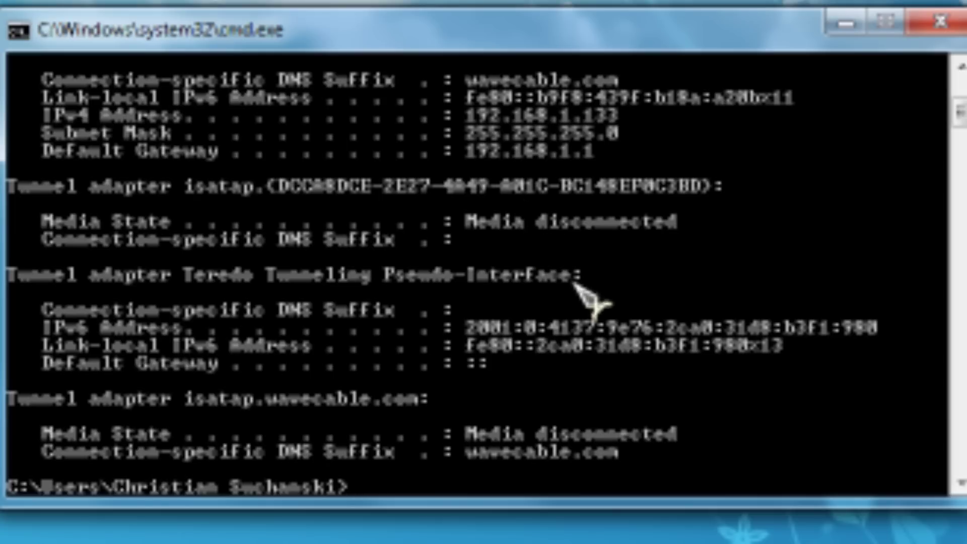
scroll(506, 157, up, 4)
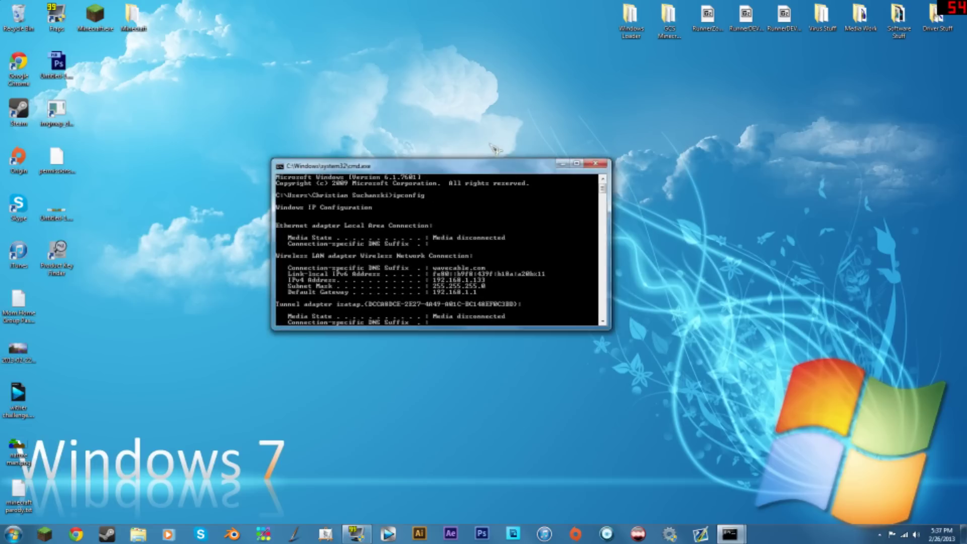
- Refresh the desktop and rerun the network query as 'ipconfiguration' in the console
right_click(490, 144)
click(527, 185)
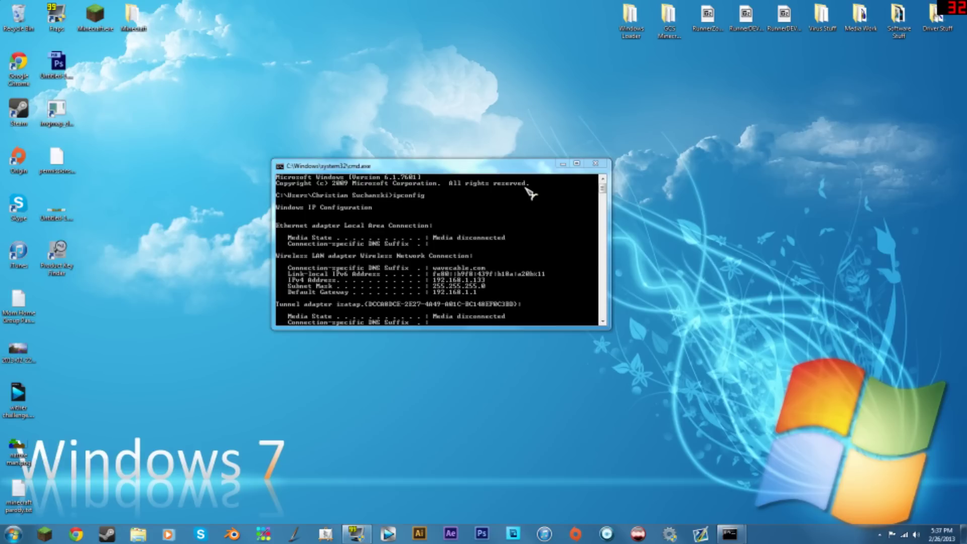
click(529, 208)
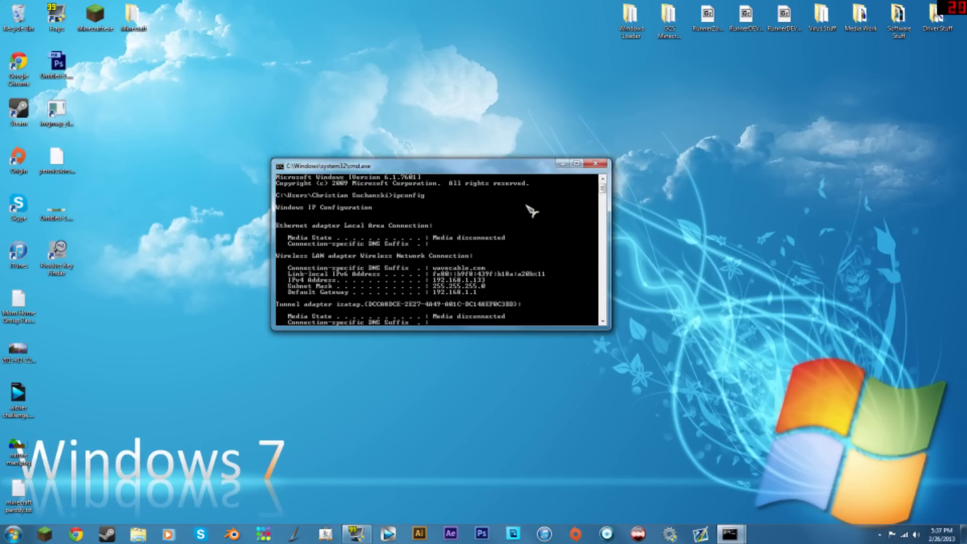
text(ipconfiguration)
key(Return)
scroll(505, 262, up, 1)
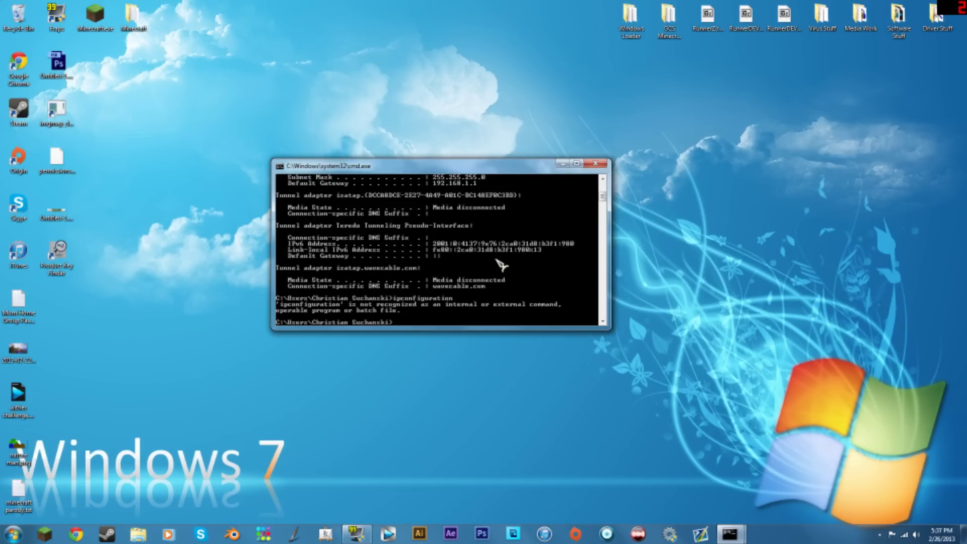
- Reposition the command window and run 'ipconfiguration' again, scrolling up through the output
right_click(467, 401)
click(492, 263)
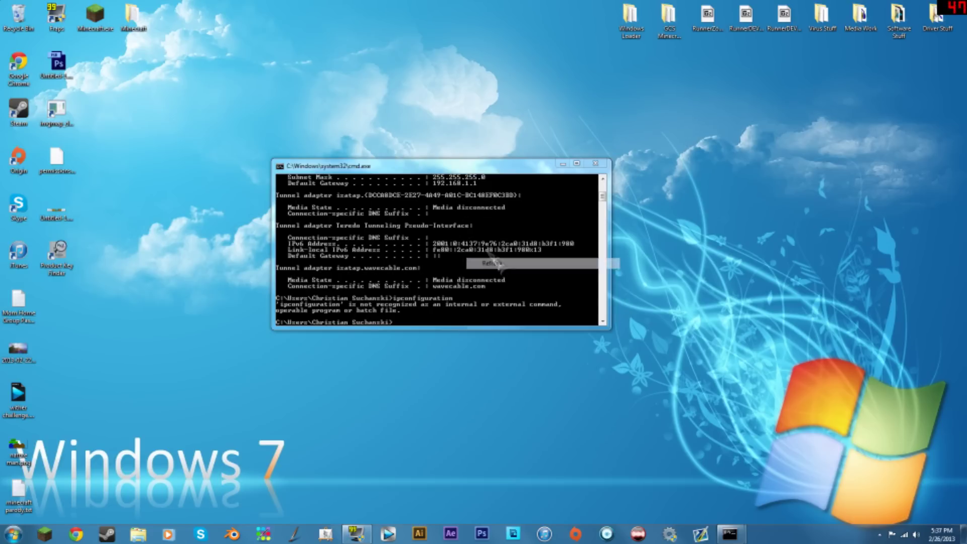
drag(454, 161, 608, 253)
scroll(642, 322, up, 3)
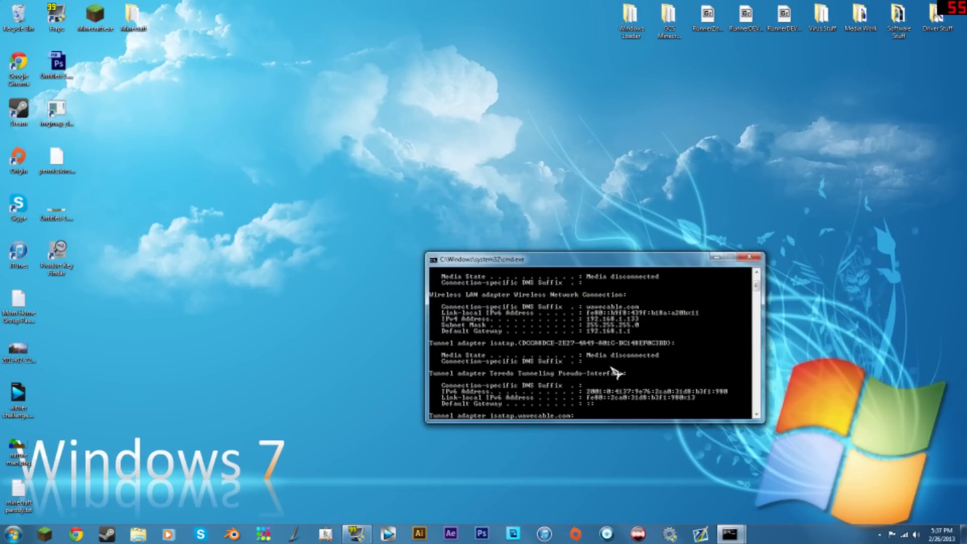
scroll(616, 372, up, 3)
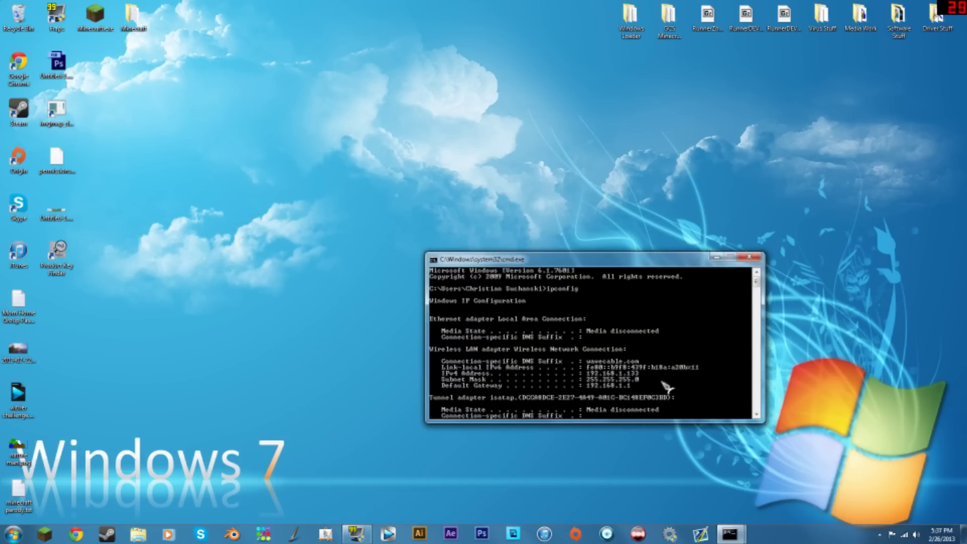
right_click(554, 442)
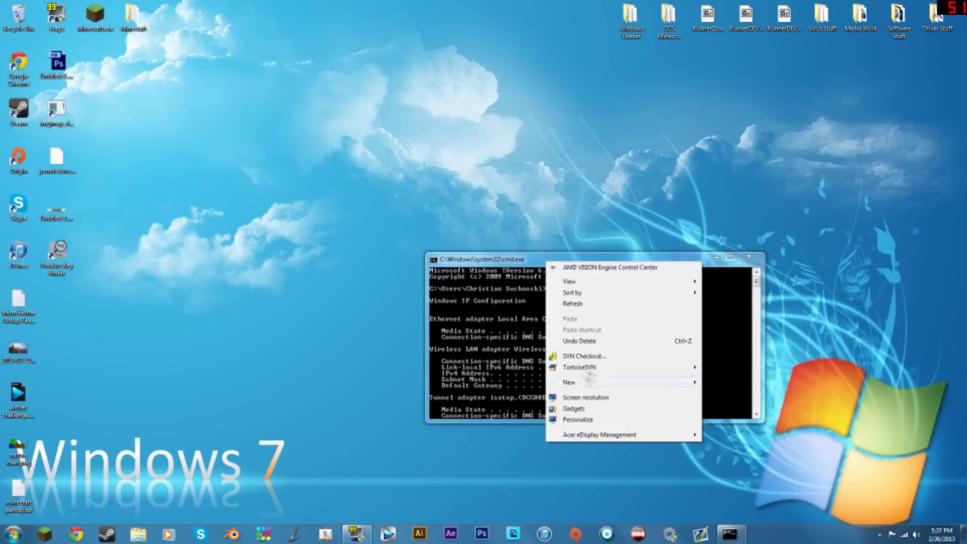
click(587, 309)
drag(550, 260, 398, 237)
right_click(699, 342)
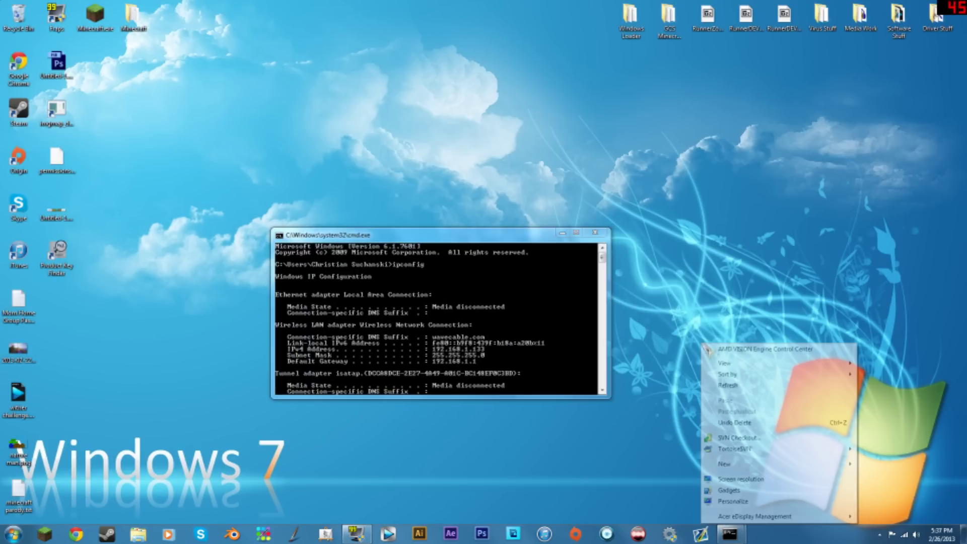
click(734, 399)
drag(457, 225, 516, 216)
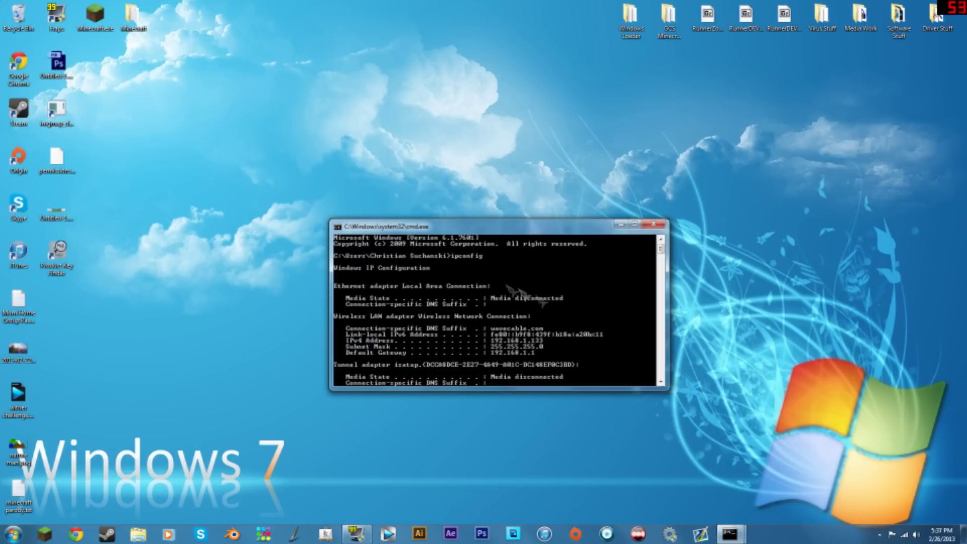
text(ipconfiguration)
key(Return)
scroll(576, 312, up, 5)
- Restore the ipconfig window and scroll to the Default Gateway 192.168.1.1 line
click(624, 224)
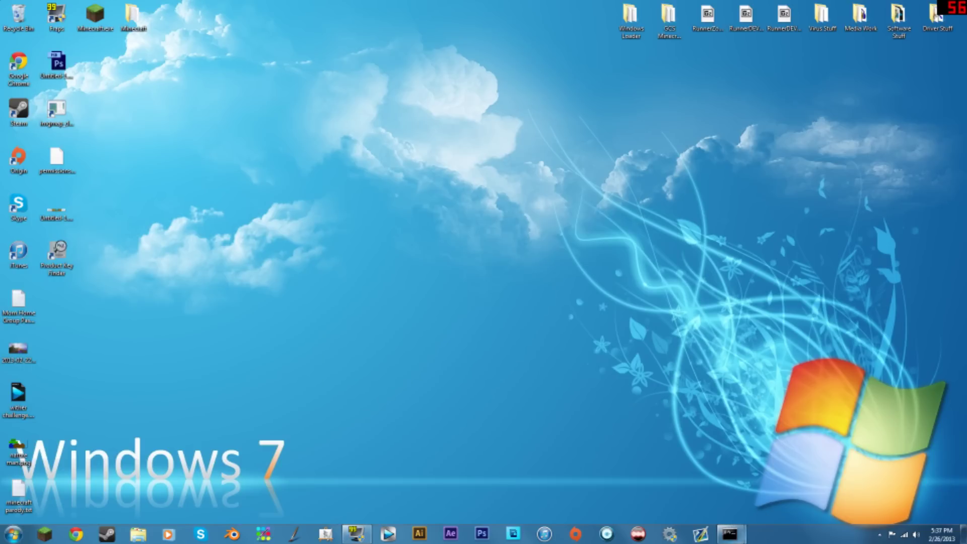
mouse_move(729, 534)
click(702, 501)
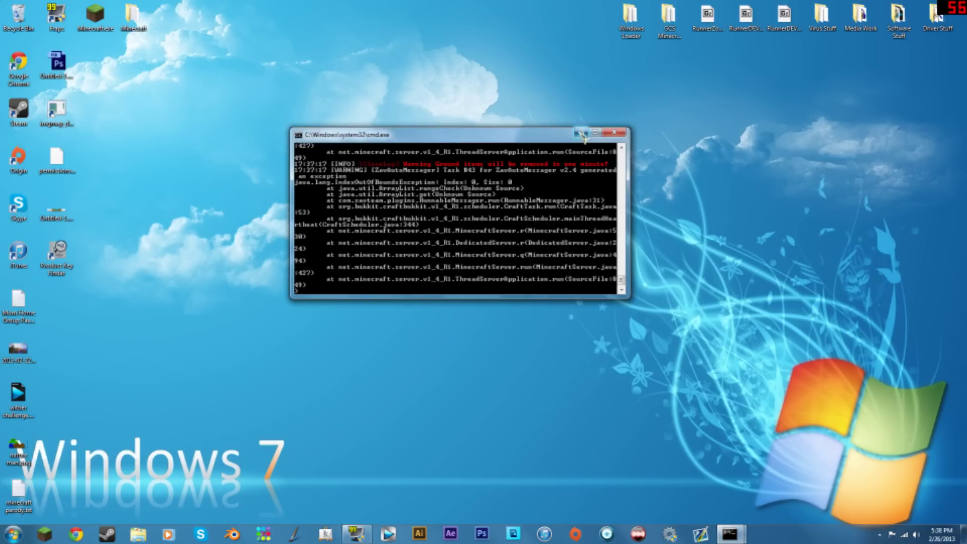
click(582, 132)
click(793, 484)
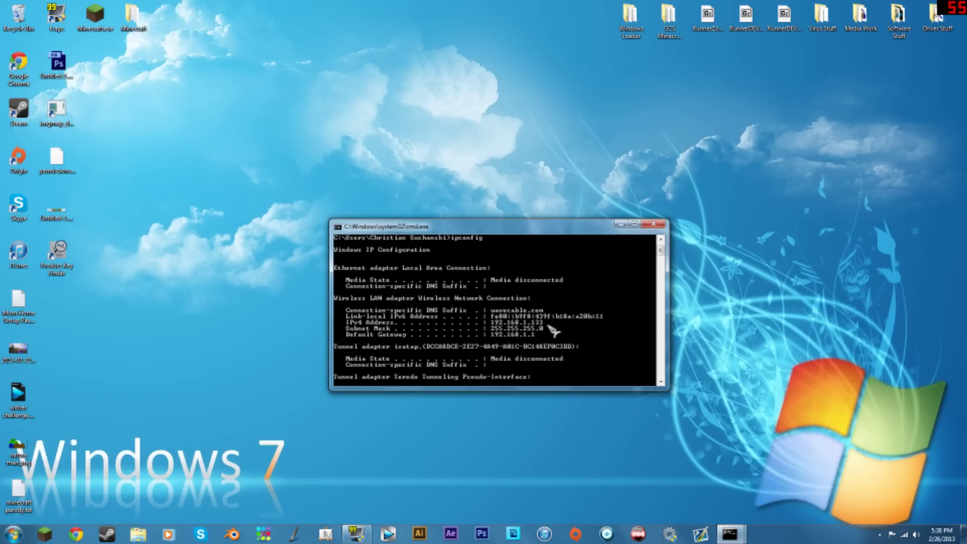
scroll(553, 330, down, 5)
scroll(549, 342, up, 5)
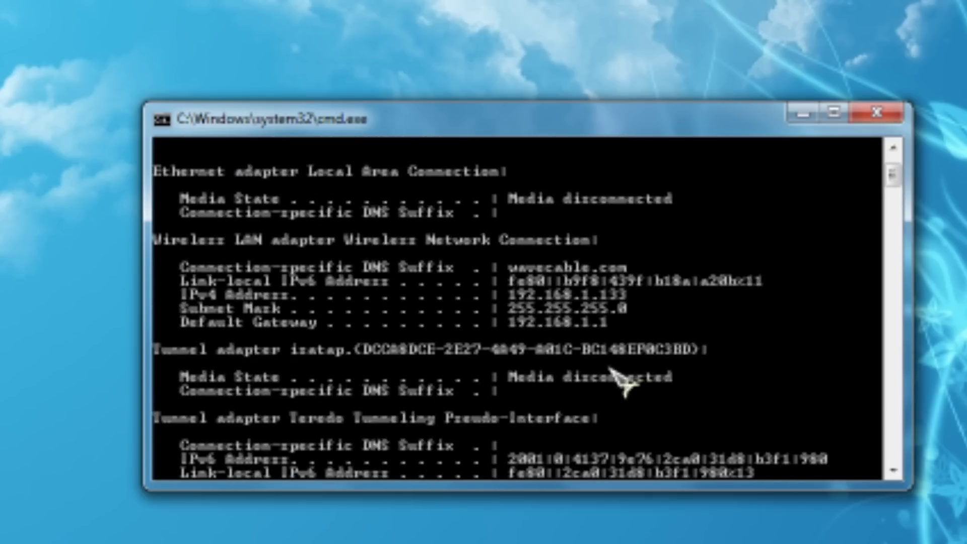
scroll(609, 367, up, 2)
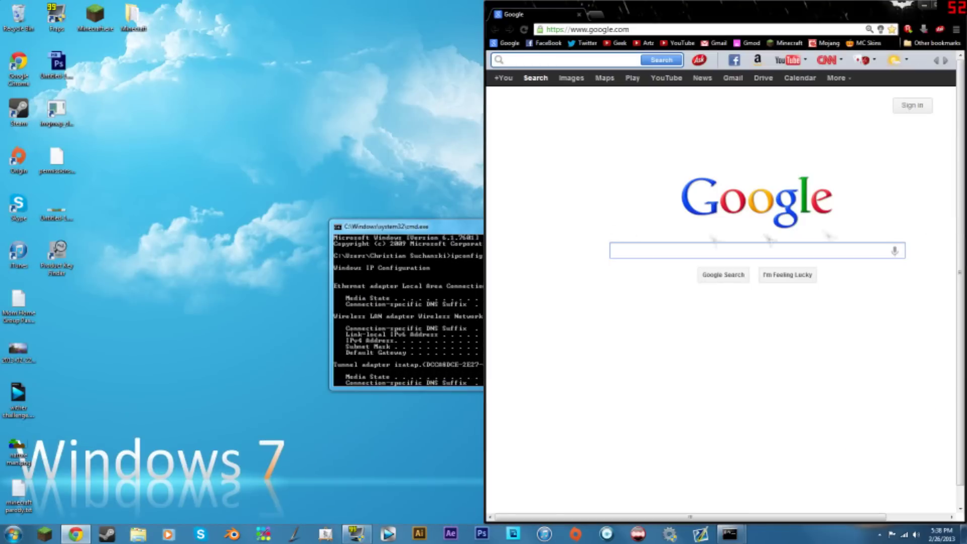
- With the command window on the left, load 192.168.1.1 in Chrome to reach the Linksys login prompt
drag(437, 229, 307, 234)
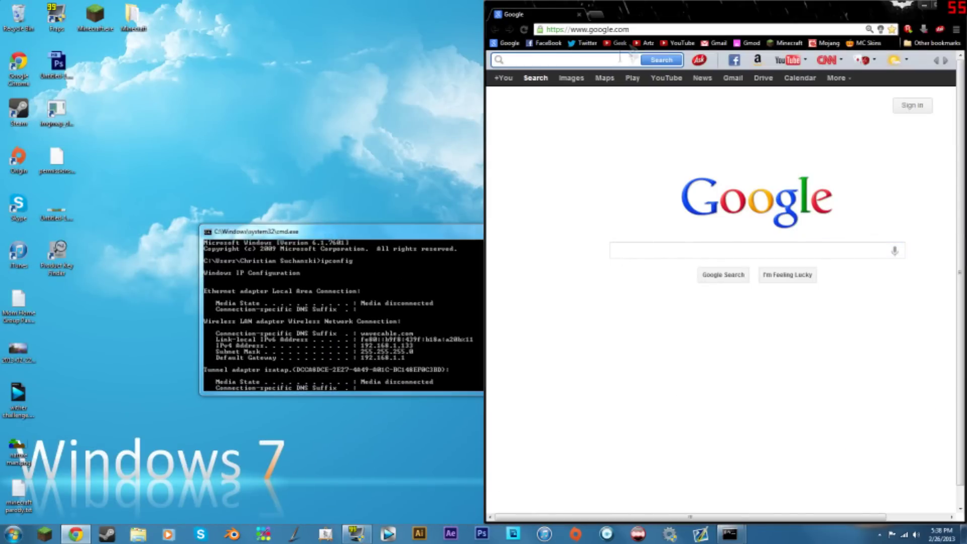
click(644, 30)
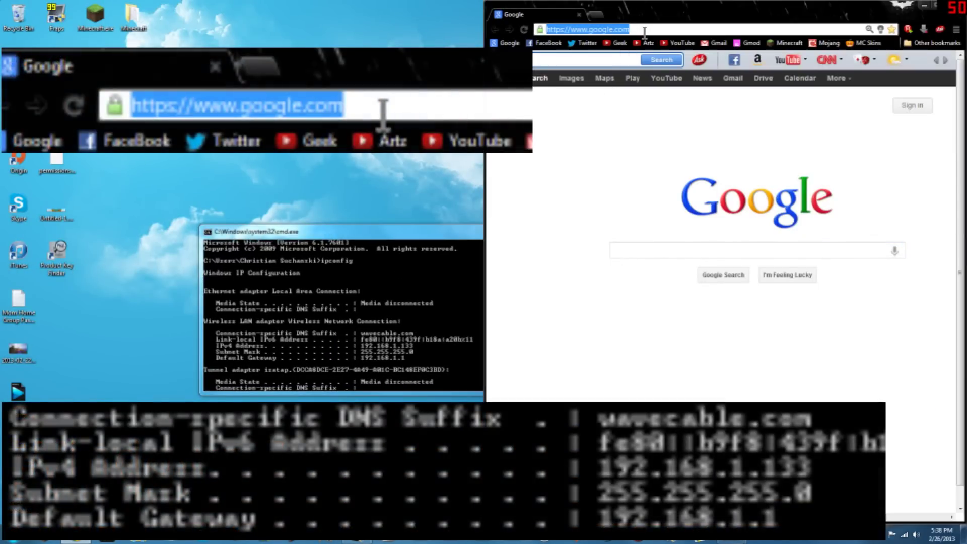
text(192)
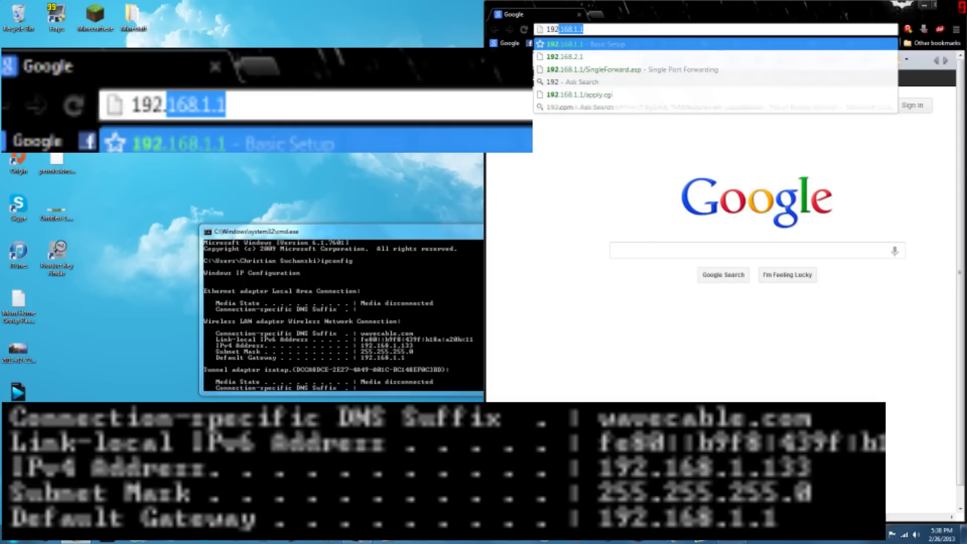
text(.)
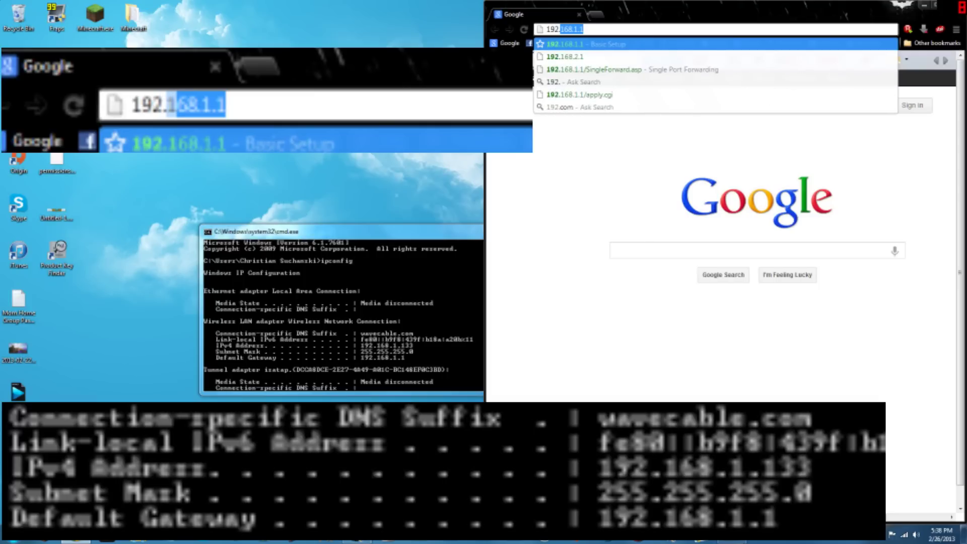
text(16)
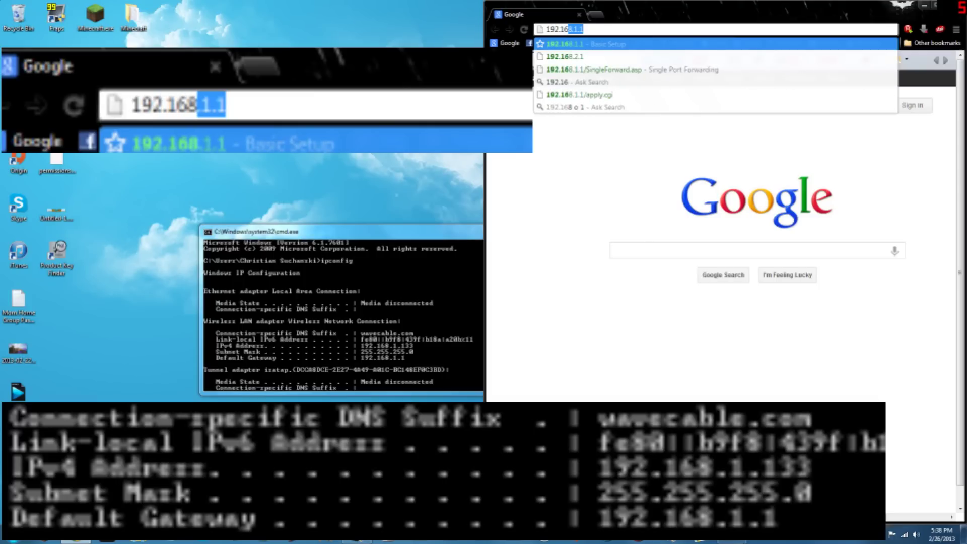
text(8.1.1)
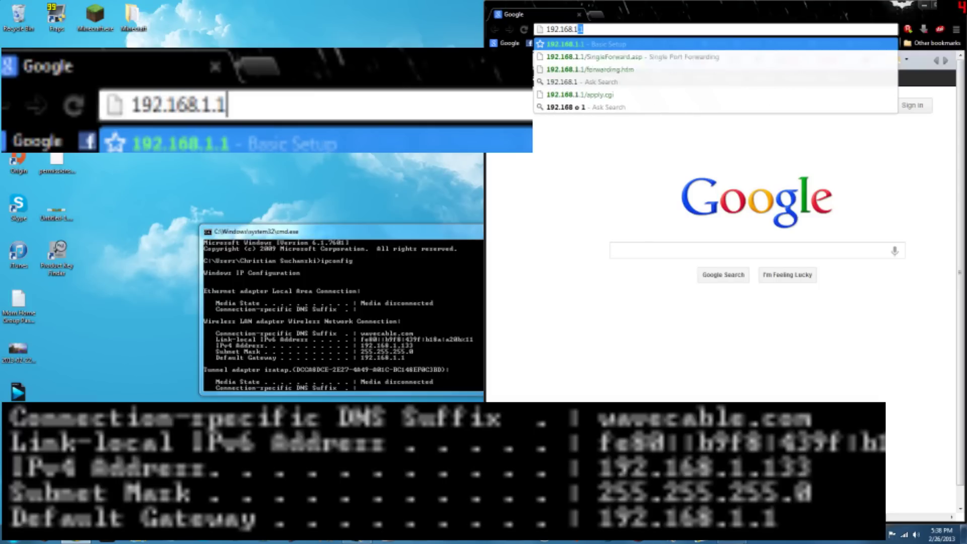
click(406, 284)
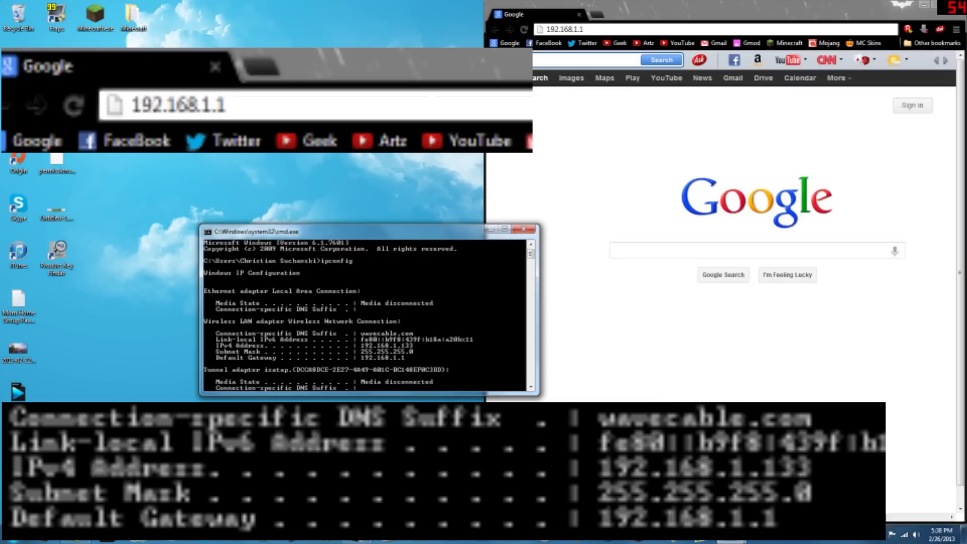
drag(409, 231, 356, 228)
click(634, 28)
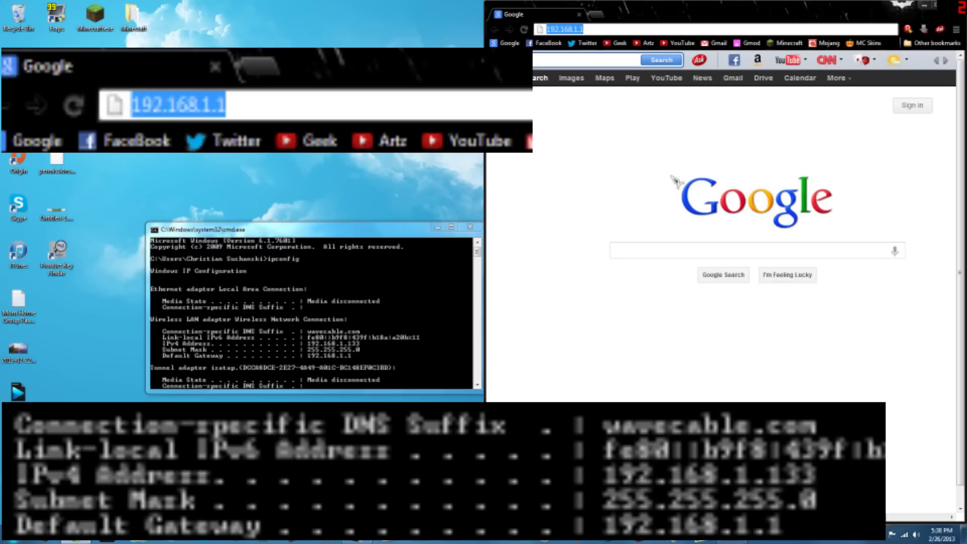
key(Return)
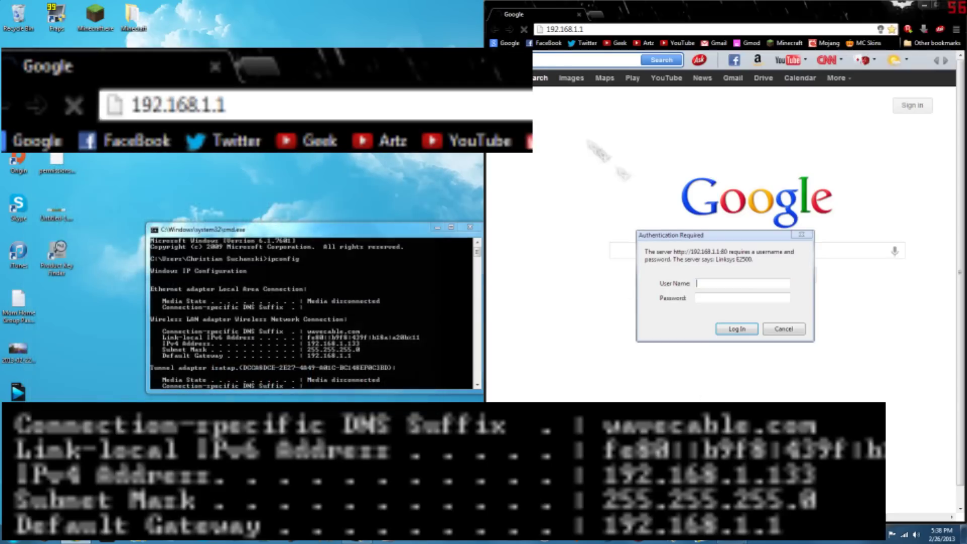
- Load routerpasswords.com in a new tab and expand the Select Router Make list
click(594, 17)
text(route)
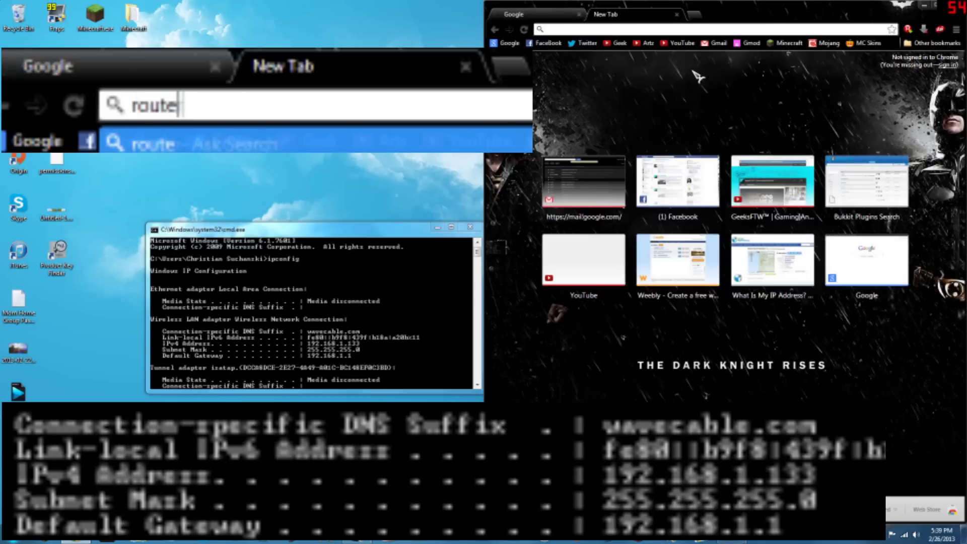
text(rpasswords.com)
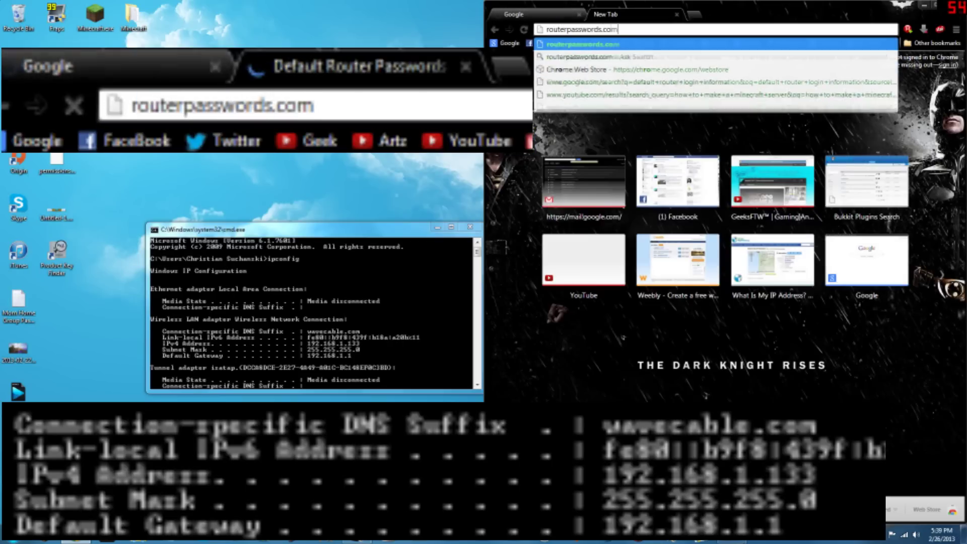
key(Return)
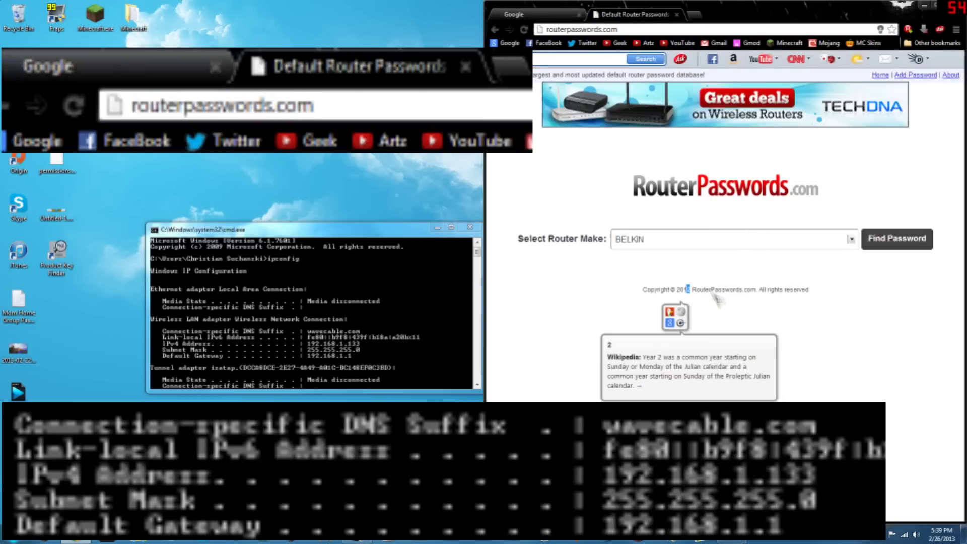
click(781, 241)
click(781, 240)
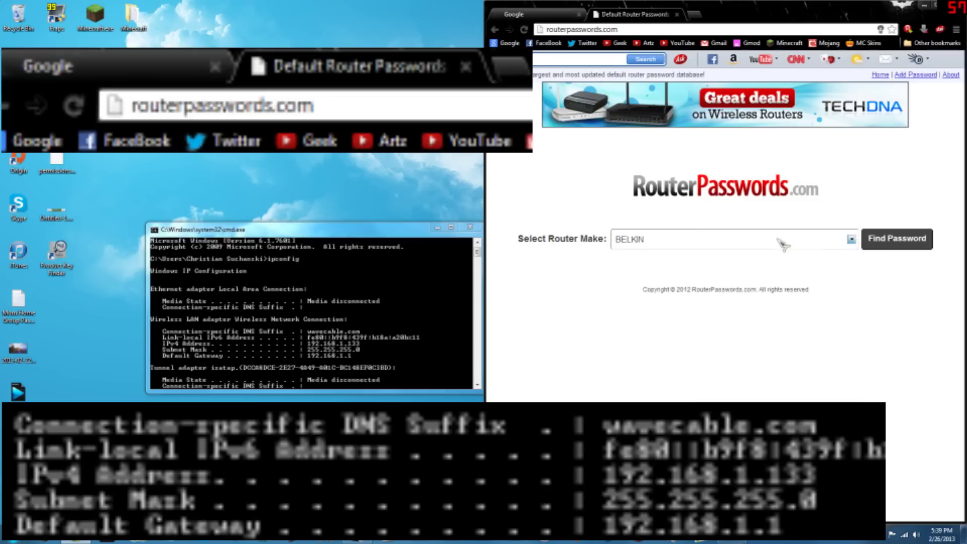
click(850, 244)
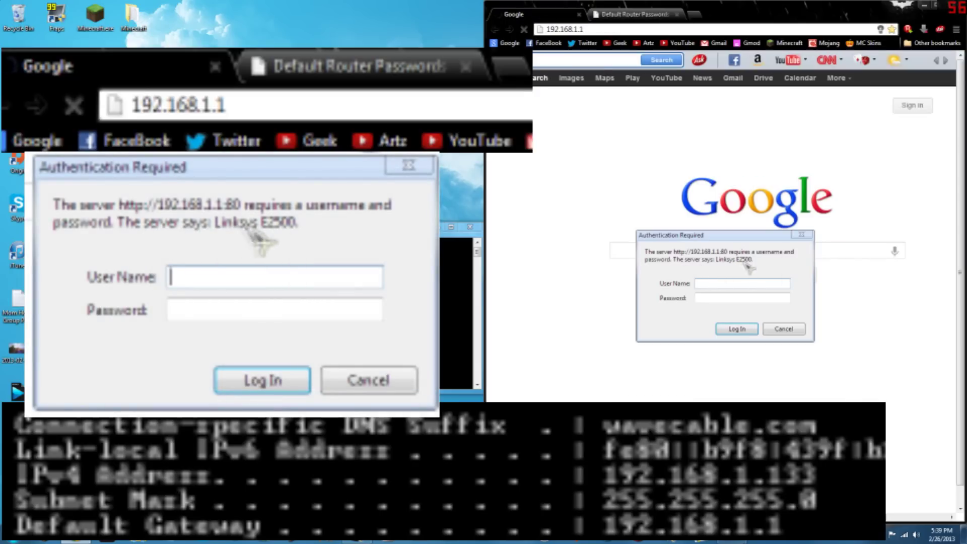
- Look up LINKSYS default usernames and passwords on RouterPasswords.com
click(636, 16)
click(728, 242)
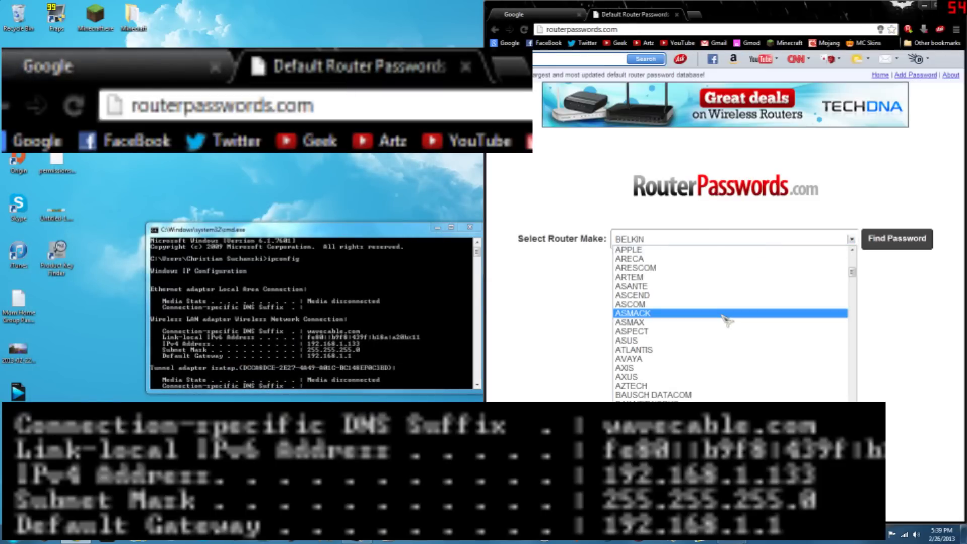
scroll(705, 328, down, 20)
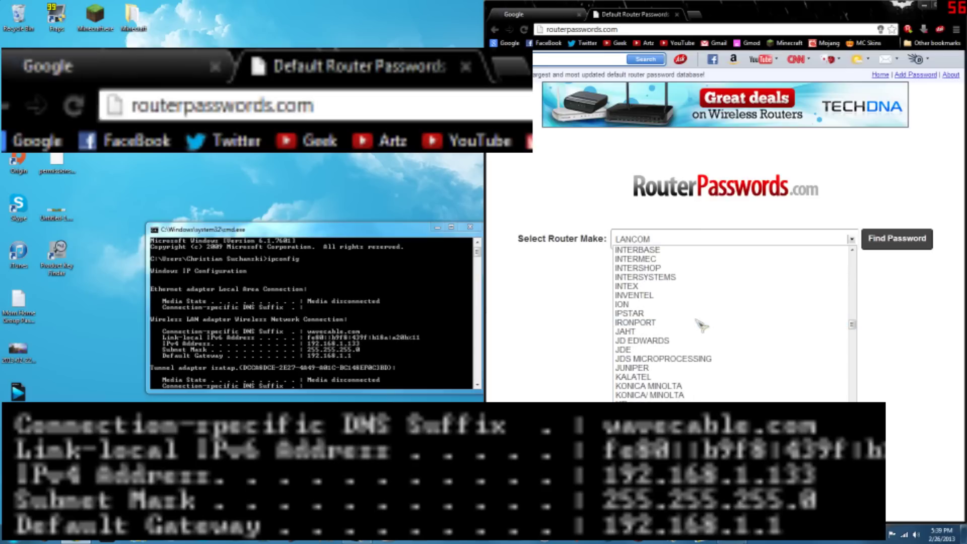
scroll(708, 341, down, 4)
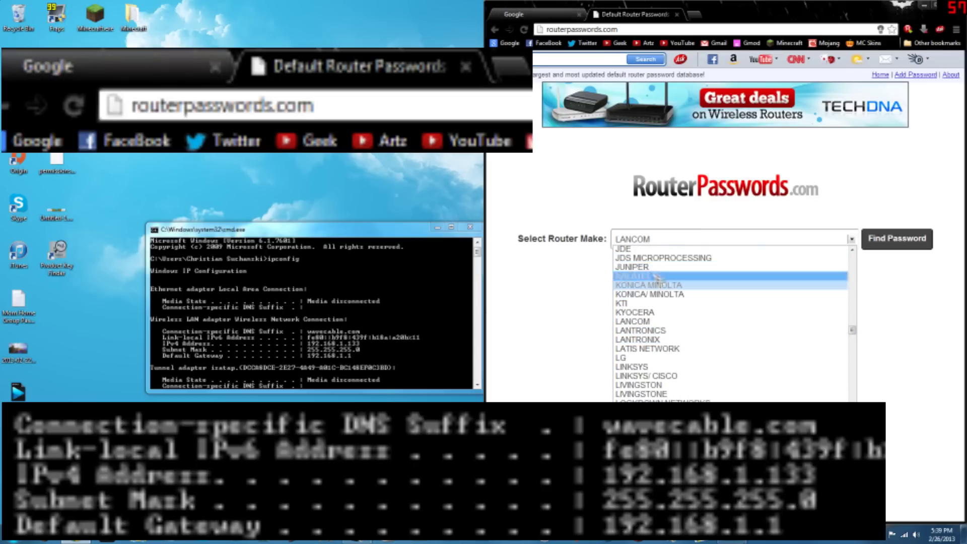
click(631, 368)
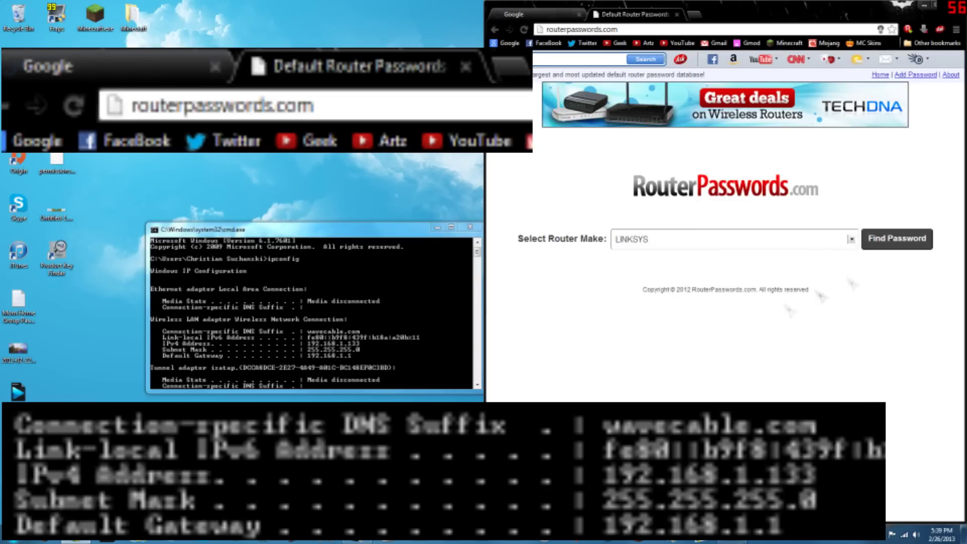
click(902, 242)
scroll(740, 347, down, 2)
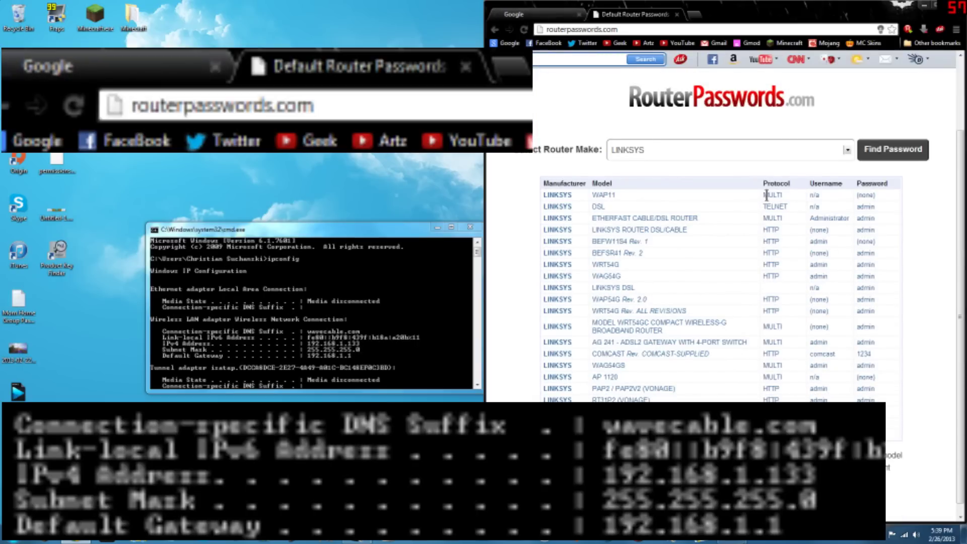
double_click(766, 195)
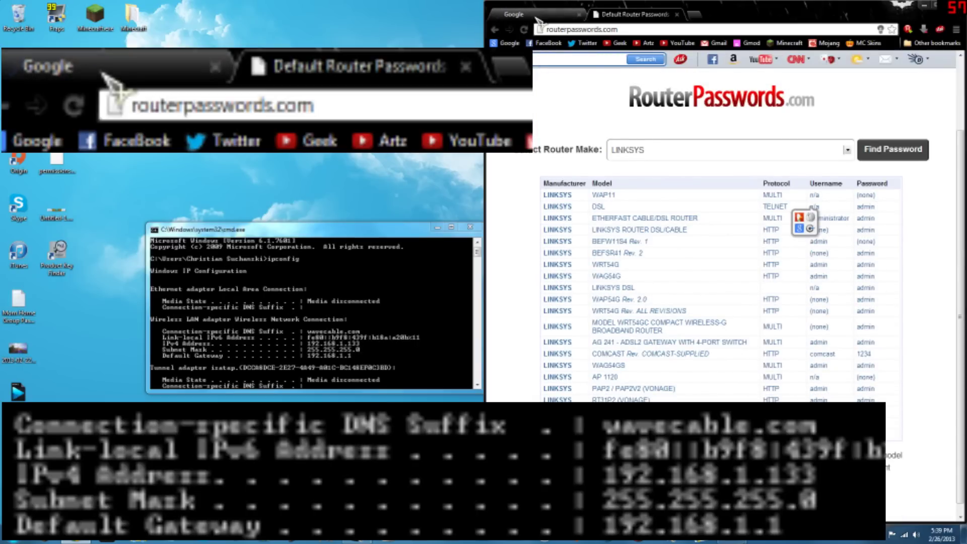
- Reload 192.168.1.1 in the first tab to show the router login prompt again
click(534, 17)
text(192.168.1.1)
key(Return)
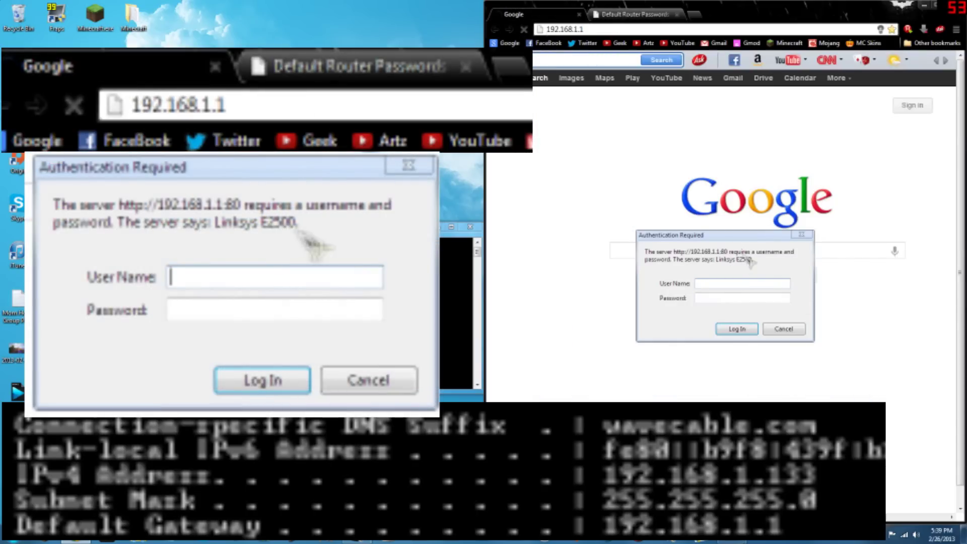
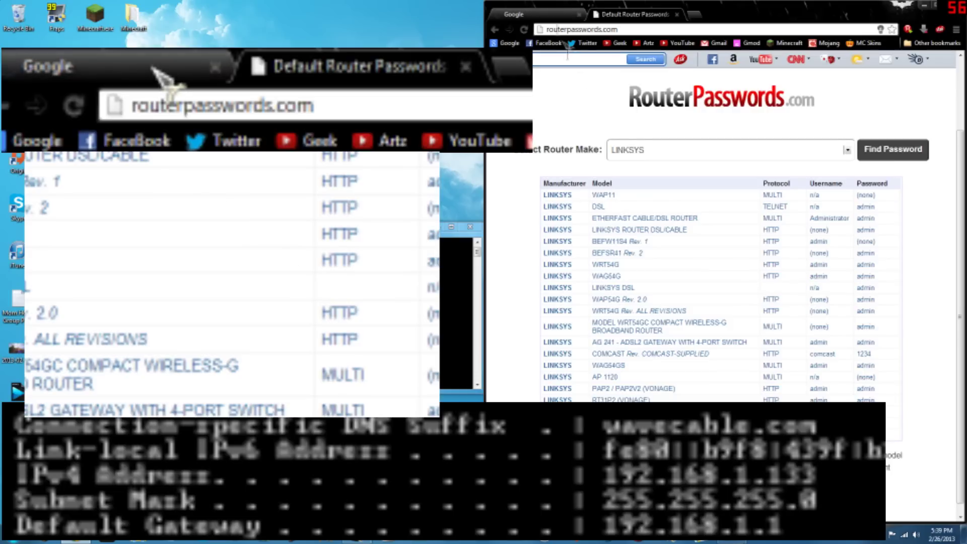
- Switch to the 192.168.1.1 login tab and move the server console window aside
click(559, 19)
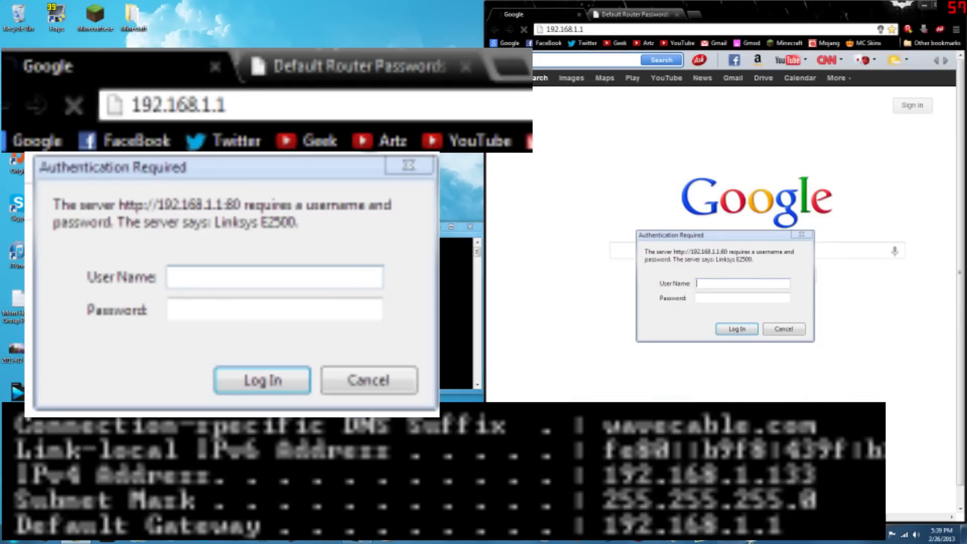
click(466, 342)
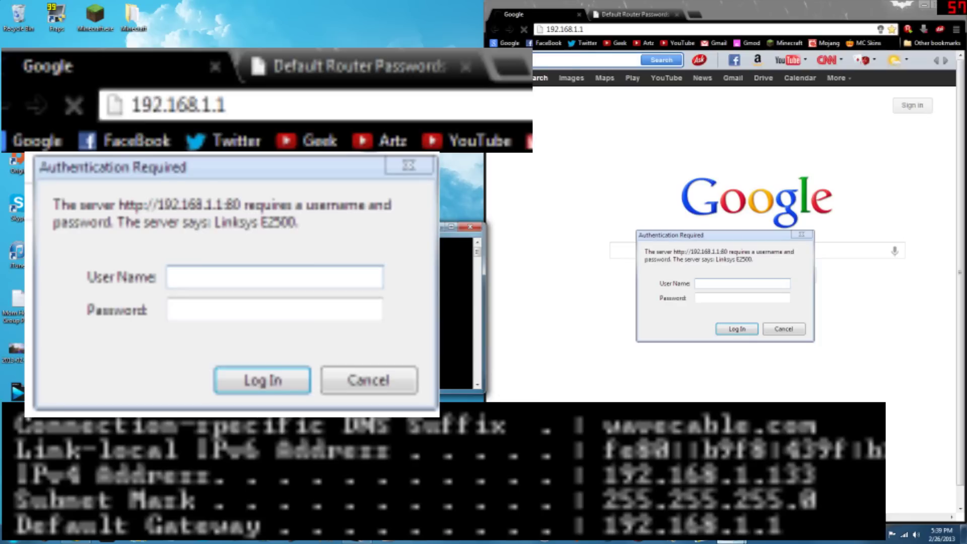
drag(461, 226, 605, 131)
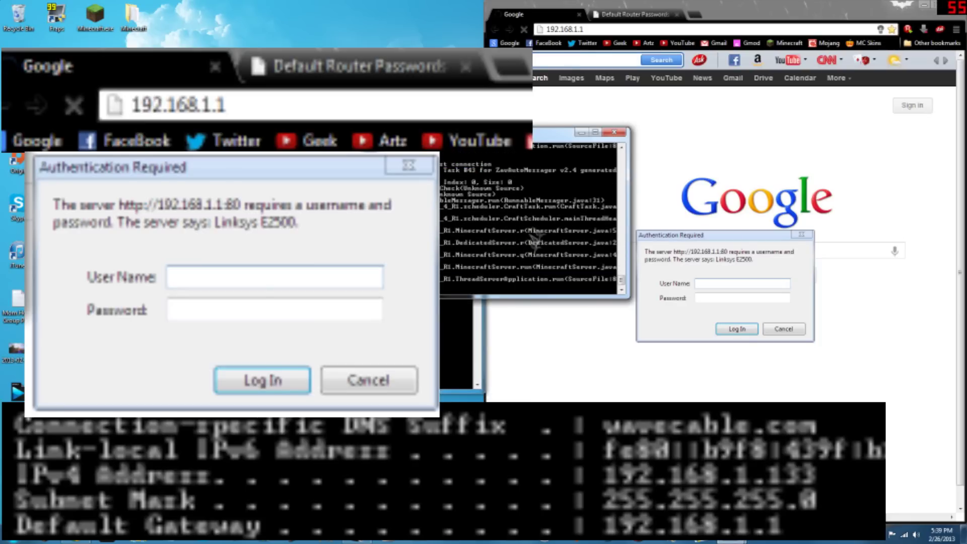
- Enter the router's admin user name and retype the admin password
click(727, 282)
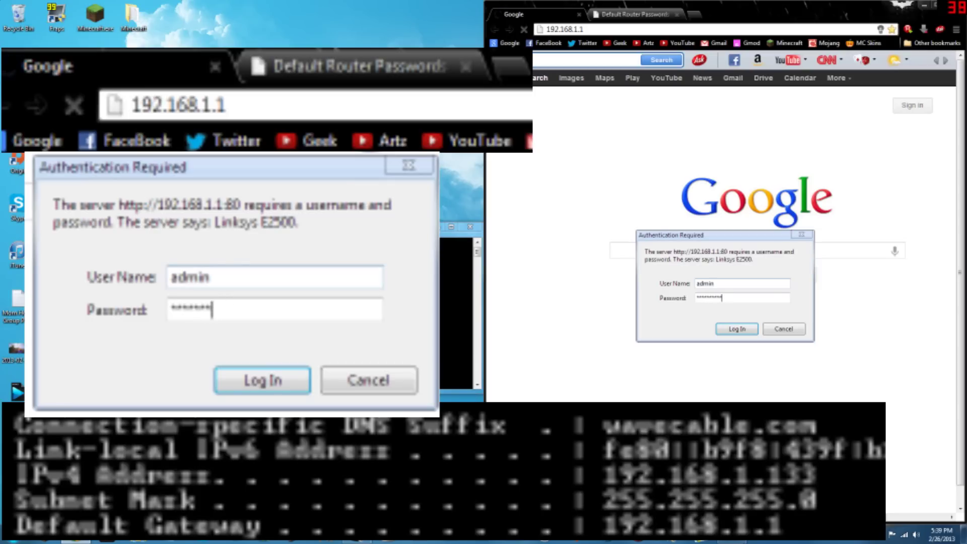
key(BackSpace)
key(BackSpace)
key(BackSpace)
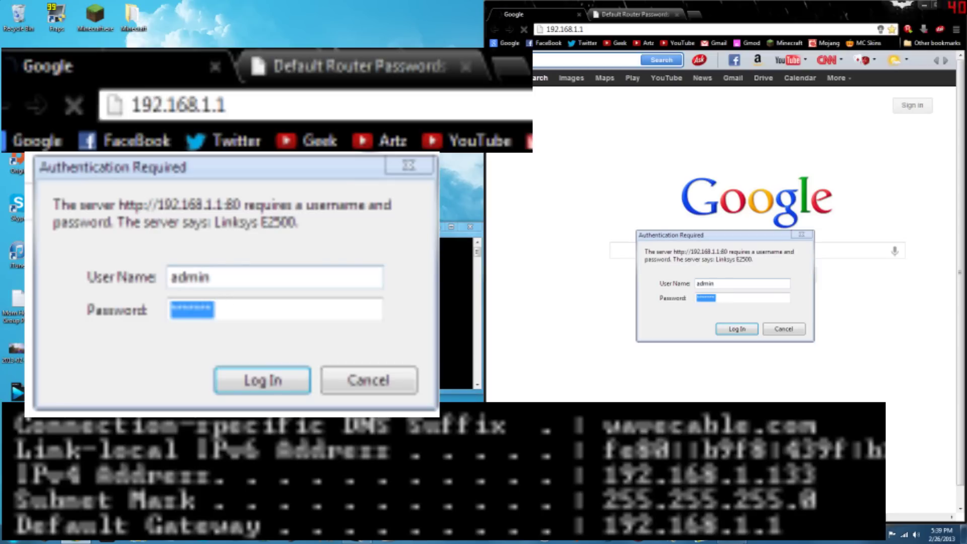
text(admin)
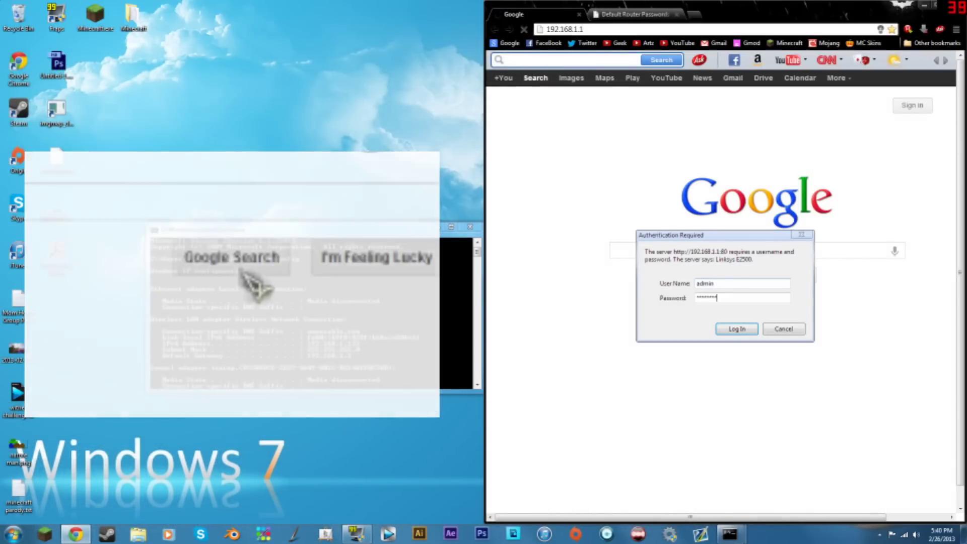
- Log in to the router, maximize Chrome and dismiss the Cisco warning popup
key(Return)
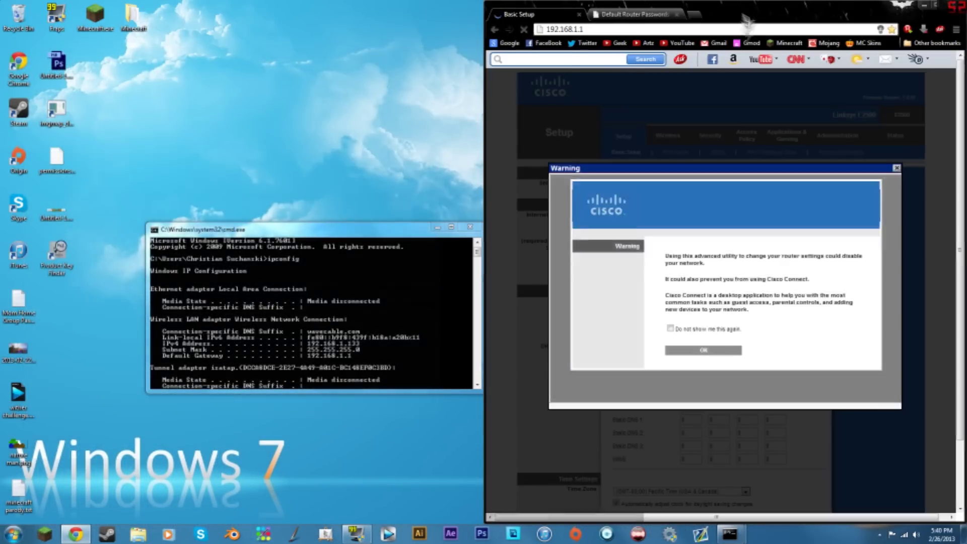
key(super+Up)
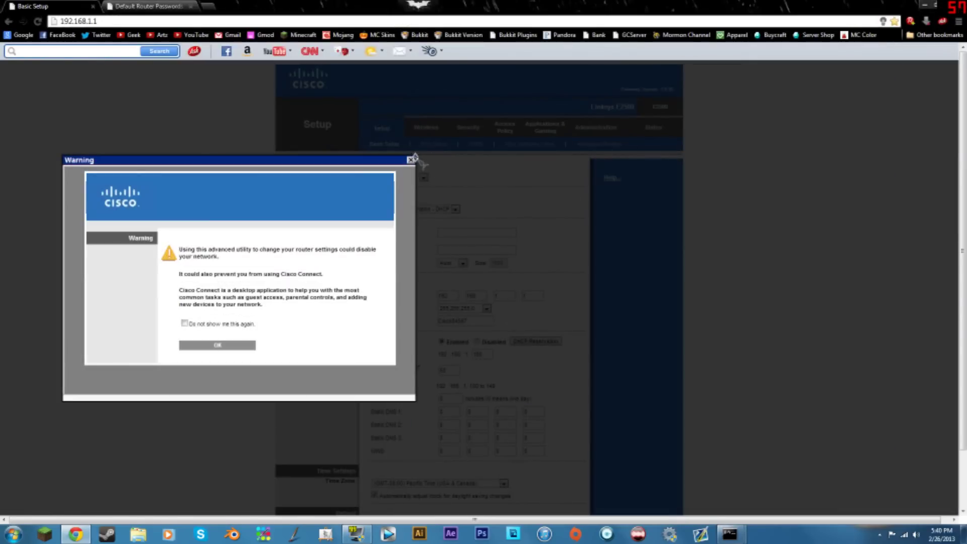
click(412, 159)
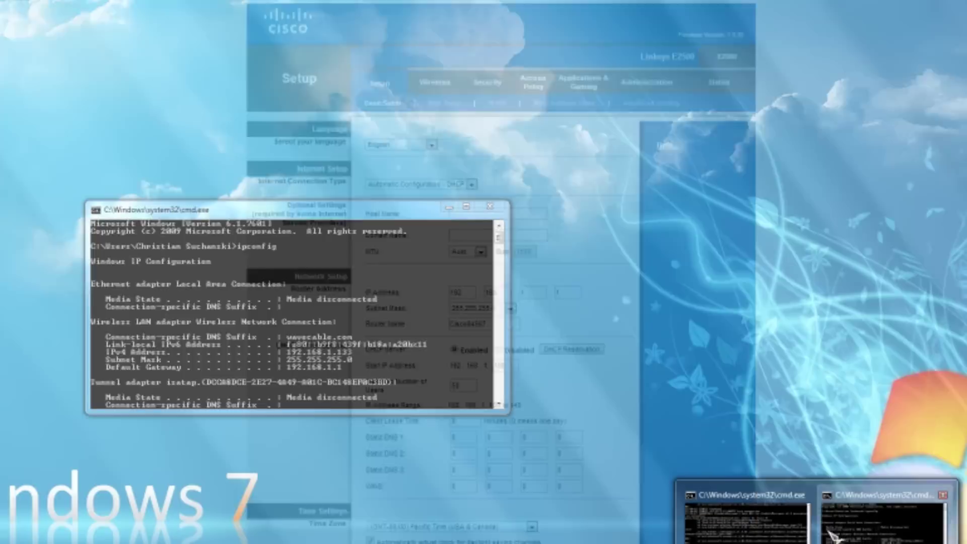
- Minimize the Minecraft server console and the ipconfig command window
click(831, 537)
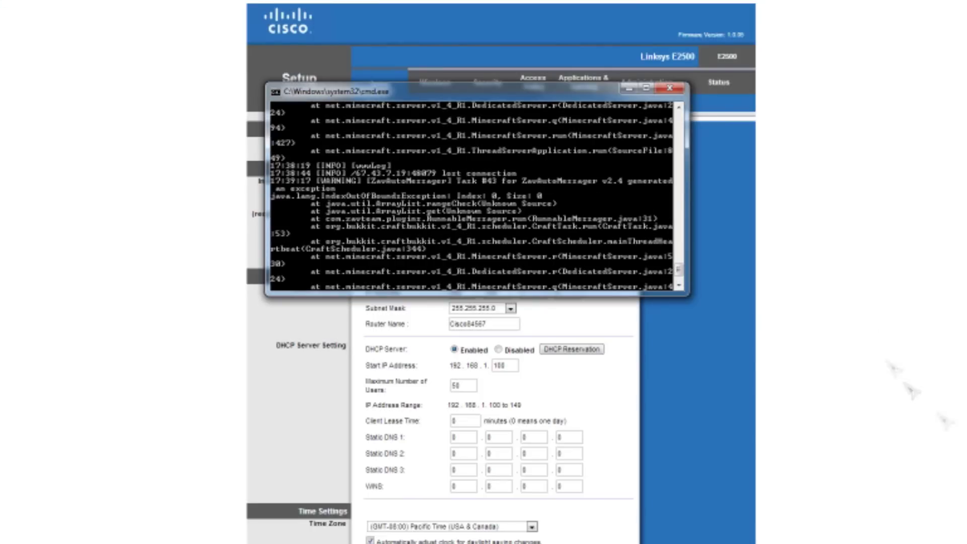
click(629, 92)
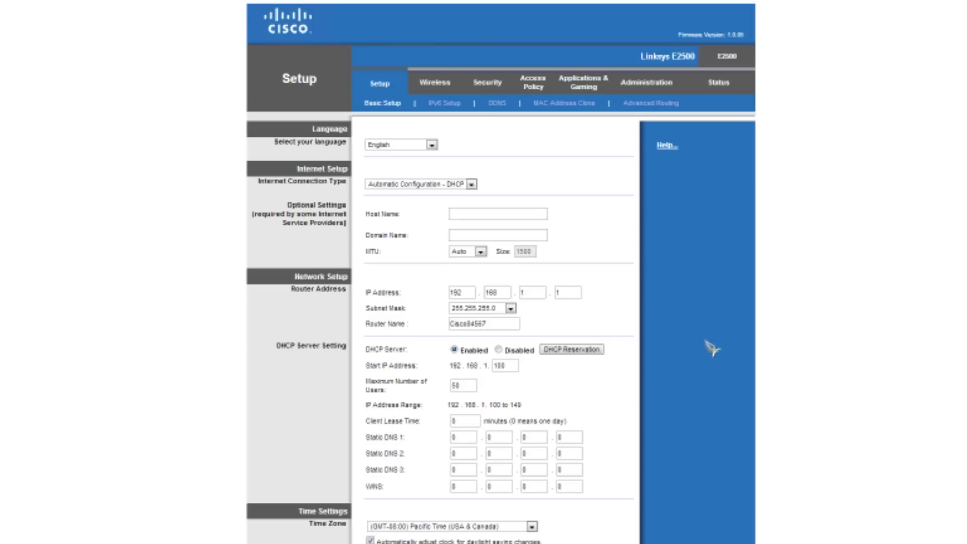
key(alt+Tab)
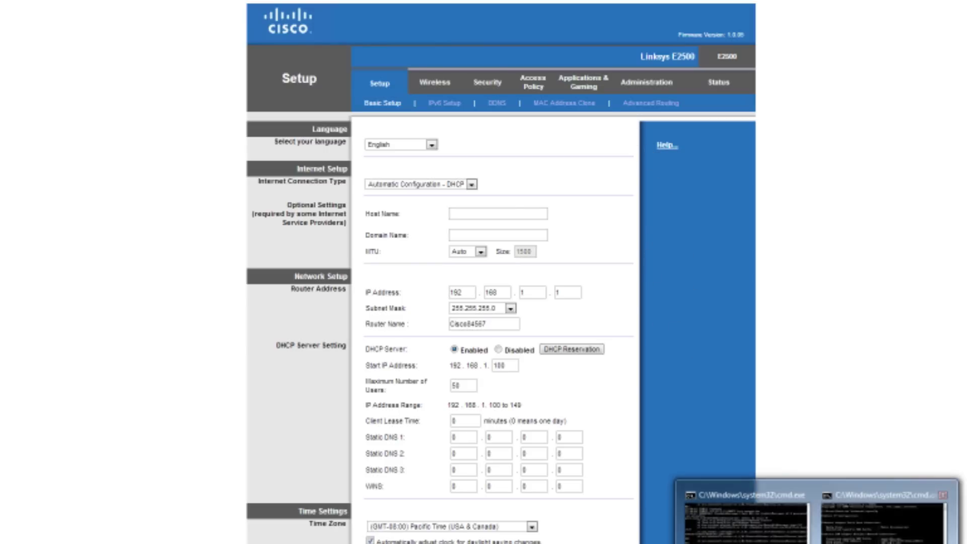
click(456, 213)
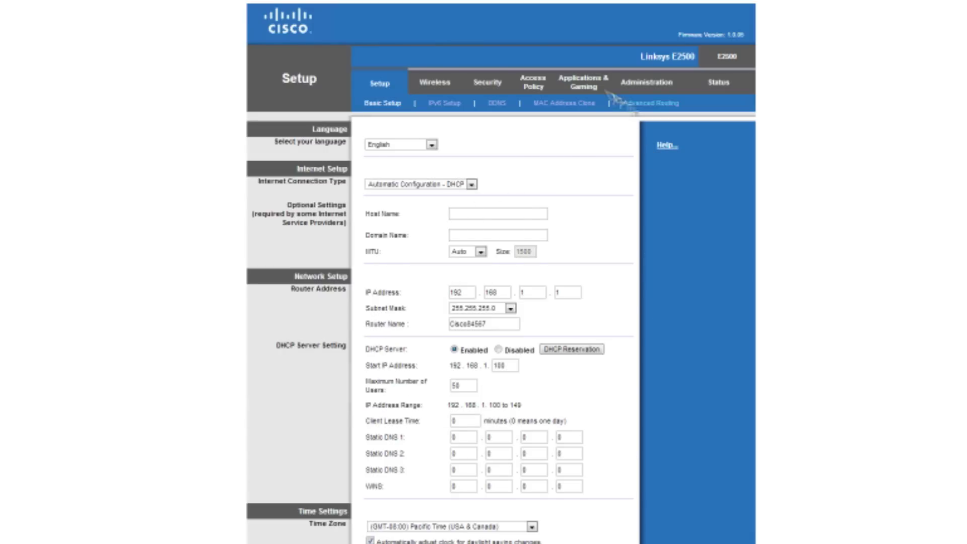
- Open Applications & Gaming port forwarding and clear row 4's MinecraftServer3 name and external port
click(579, 86)
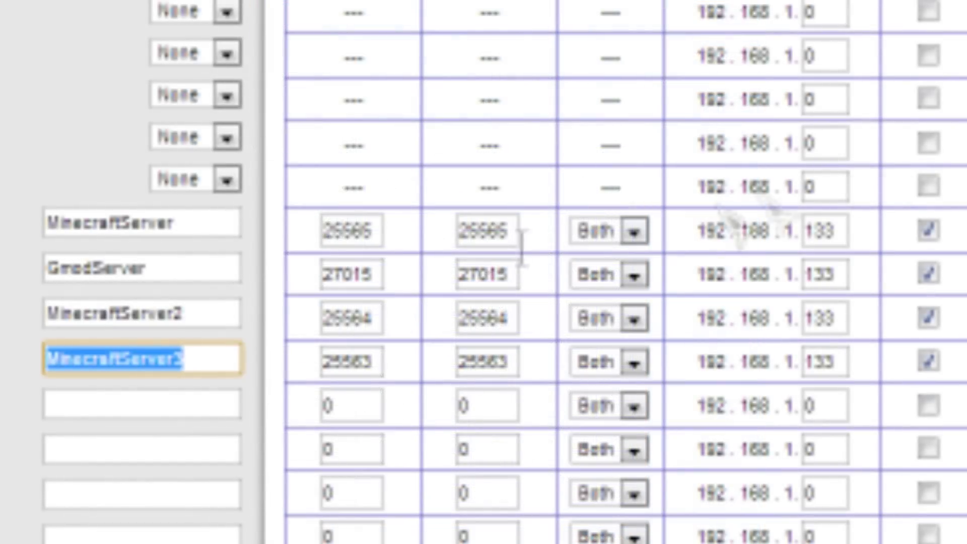
key(BackSpace)
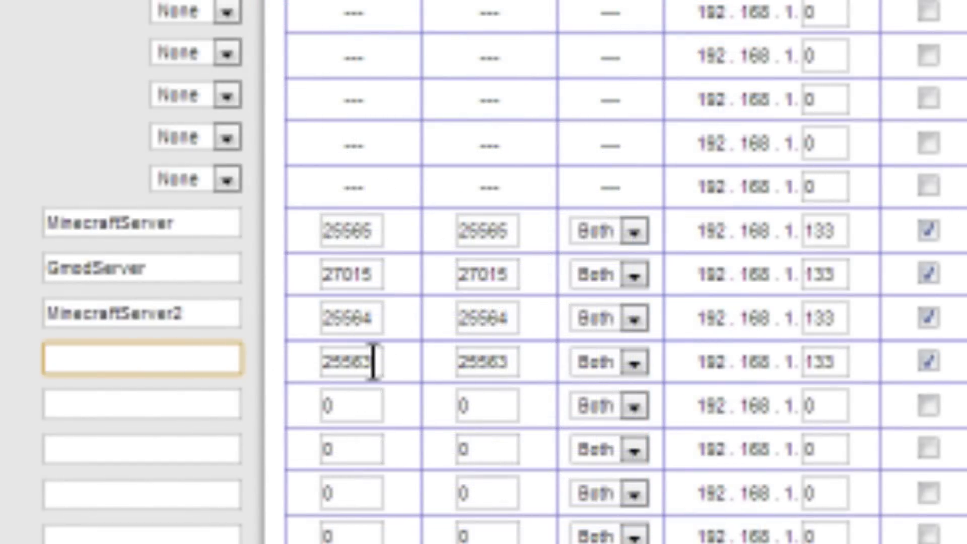
double_click(373, 361)
key(BackSpace)
click(512, 361)
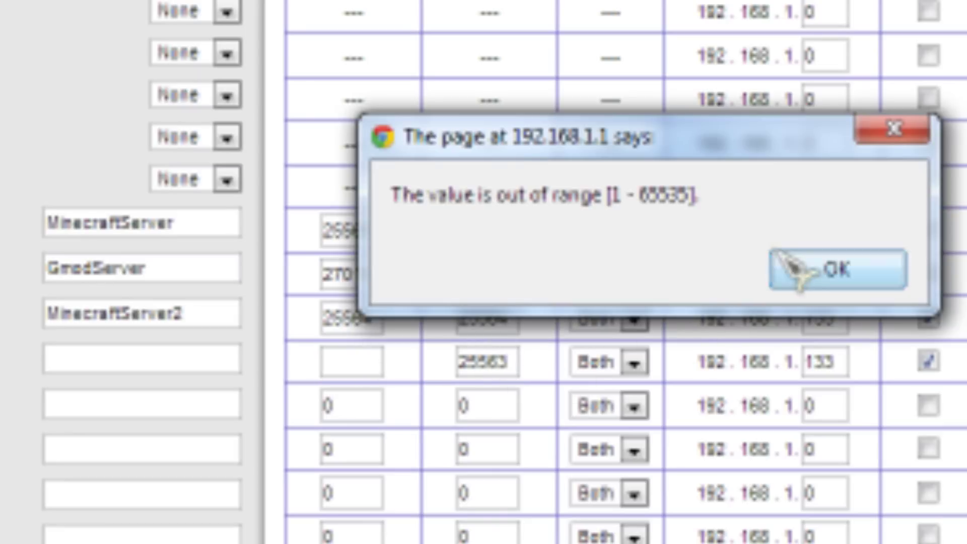
- Dismiss the out-of-range alerts, clear row 4's internal port and uncheck its Enabled box
click(797, 264)
key(BackSpace)
key(BackSpace)
key(BackSpace)
key(BackSpace)
key(BackSpace)
click(931, 362)
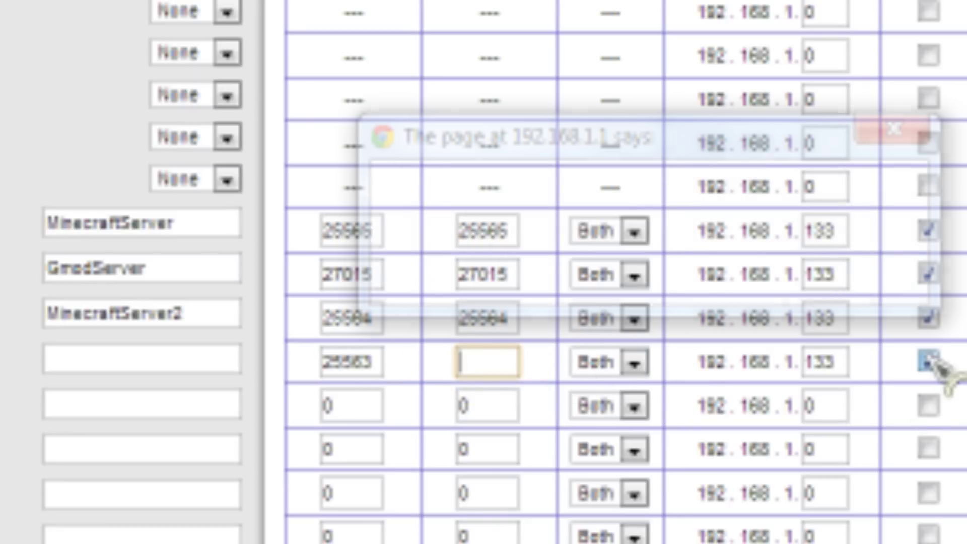
click(863, 276)
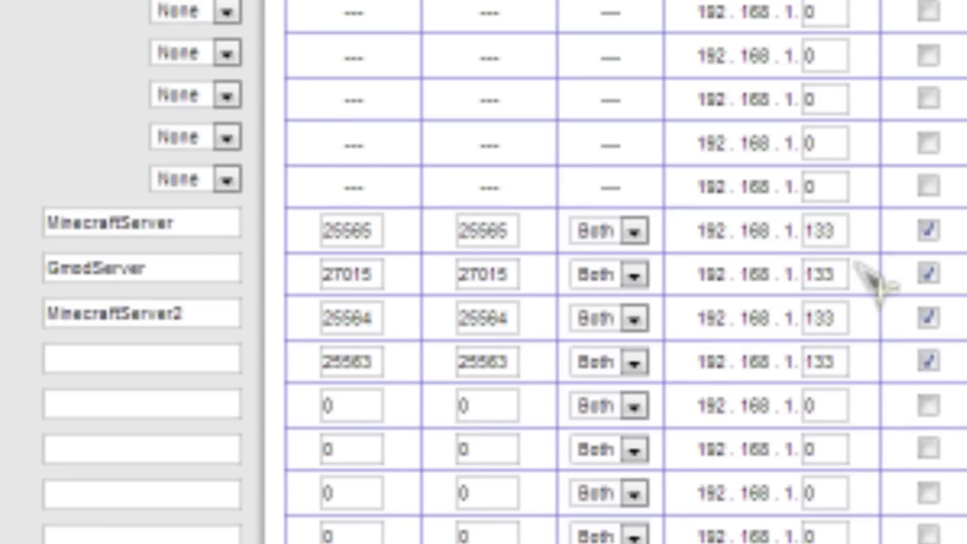
click(929, 362)
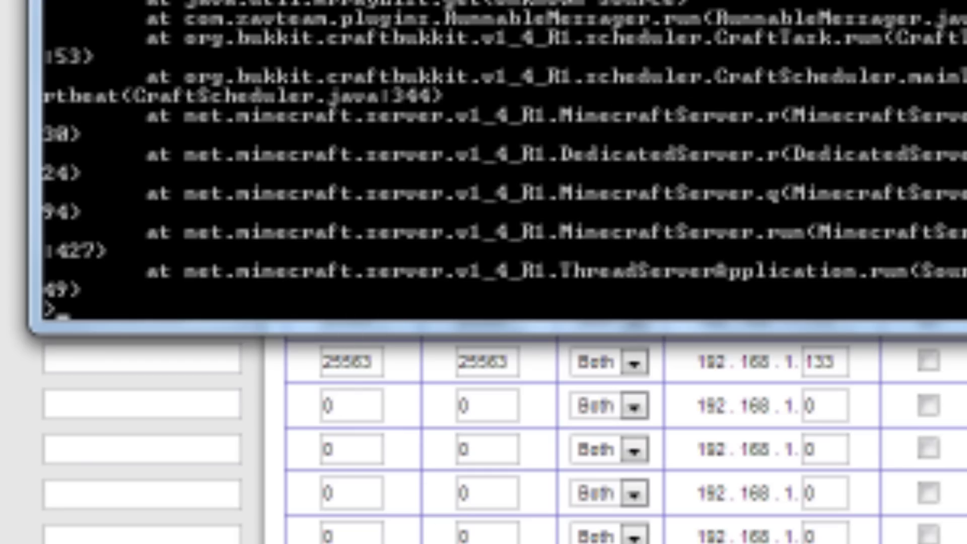
click(382, 362)
click(195, 358)
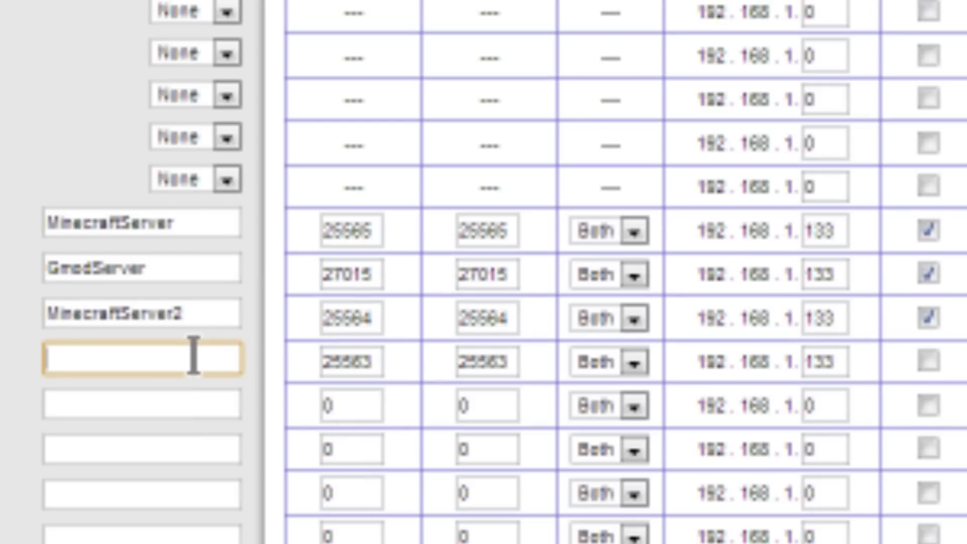
- Type 'Whip Cream' as row 4's application name, then focus its 25563 external port
text(Whip CPF)
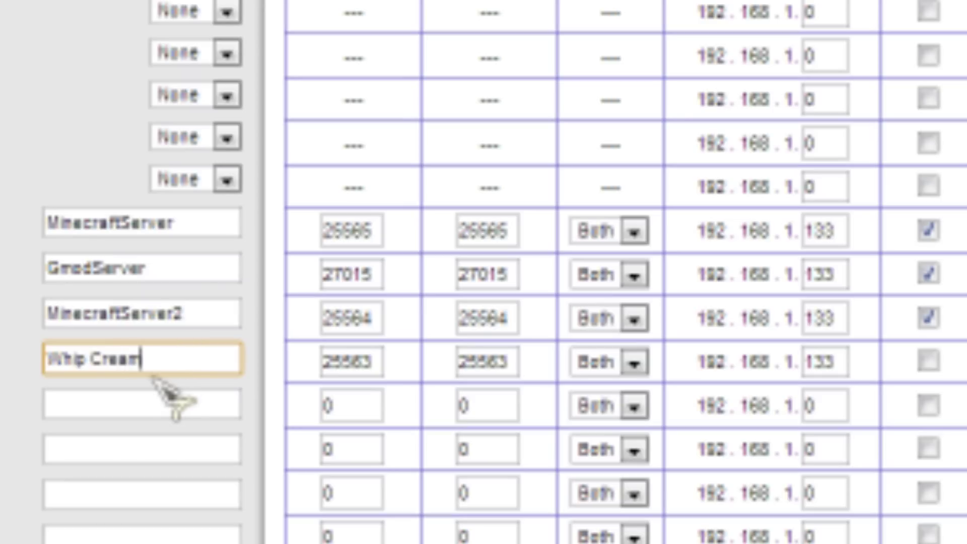
drag(151, 358, 48, 358)
click(204, 357)
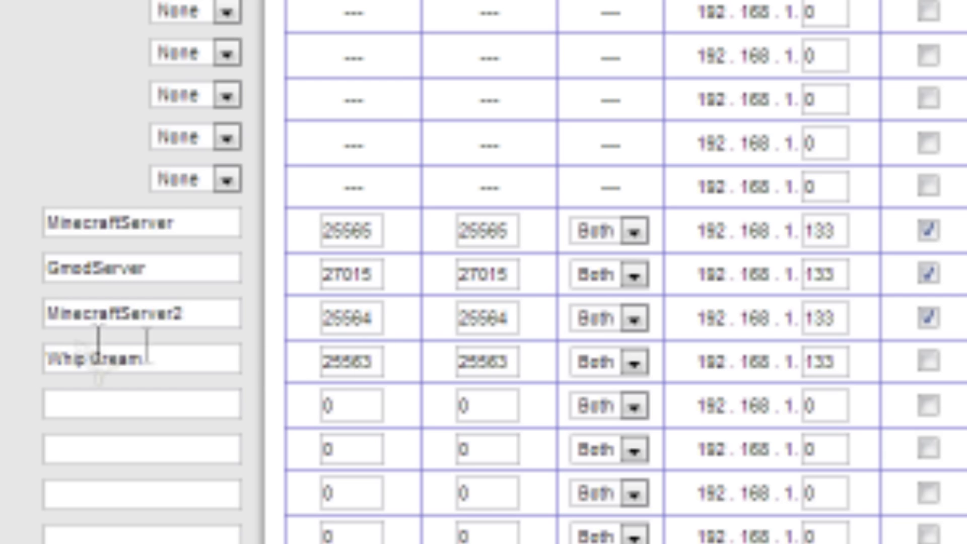
click(353, 370)
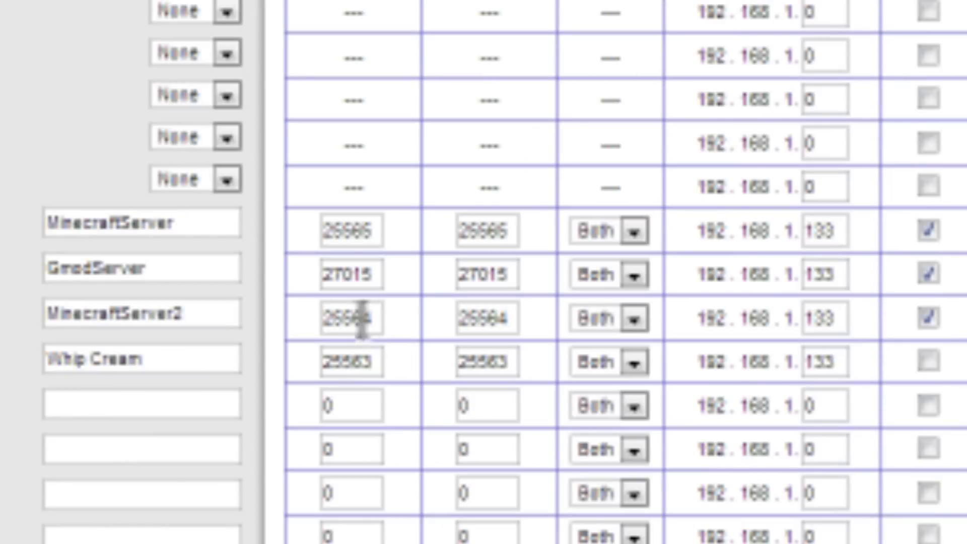
click(371, 363)
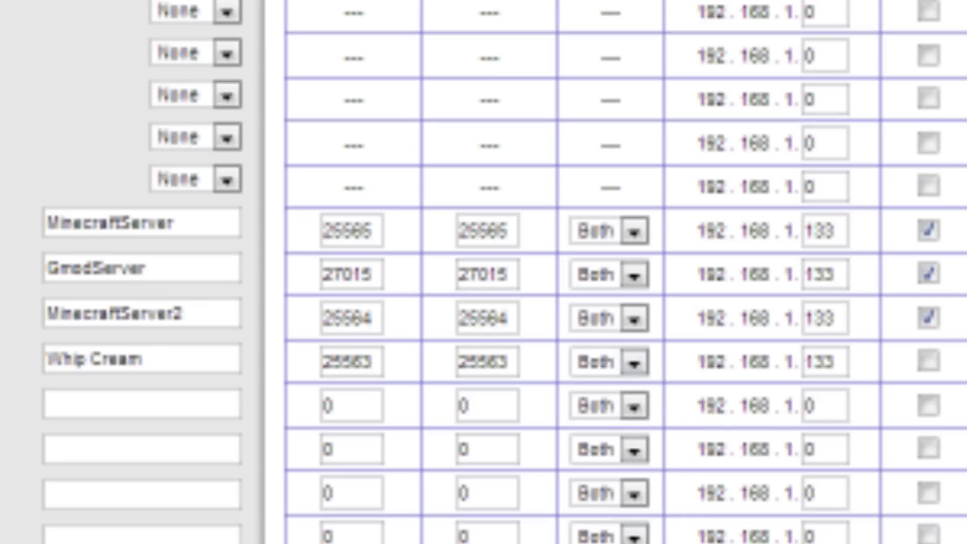
key(alt+Tab)
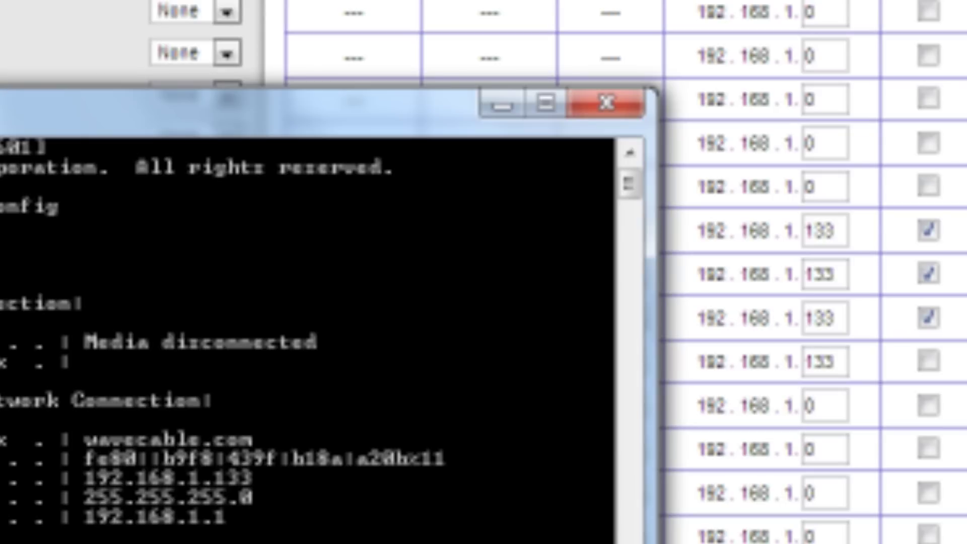
key(alt+Tab)
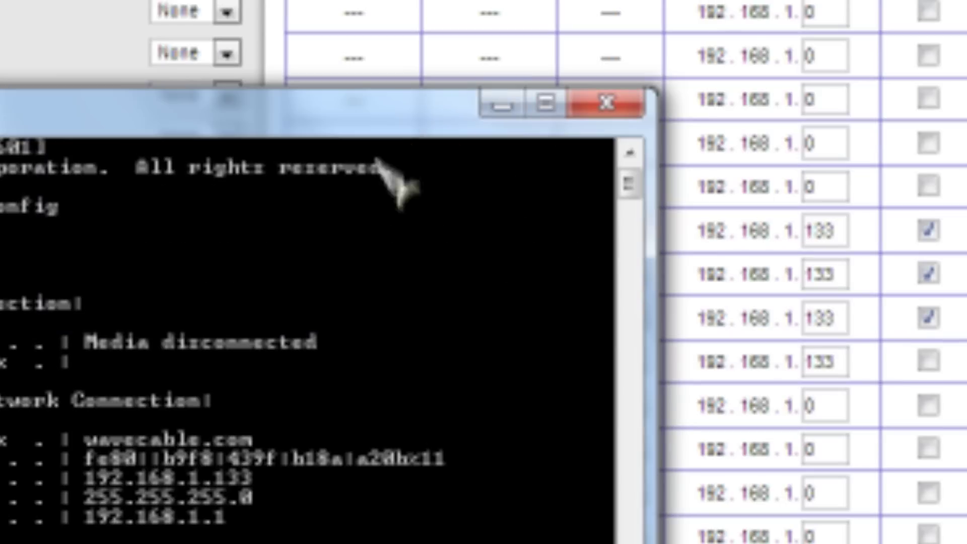
click(511, 113)
click(150, 360)
click(151, 381)
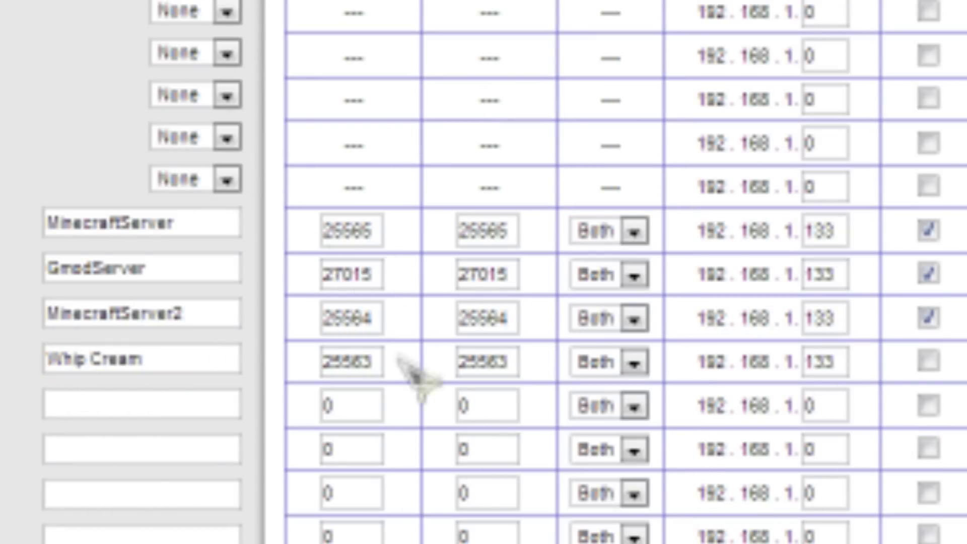
double_click(334, 360)
click(544, 474)
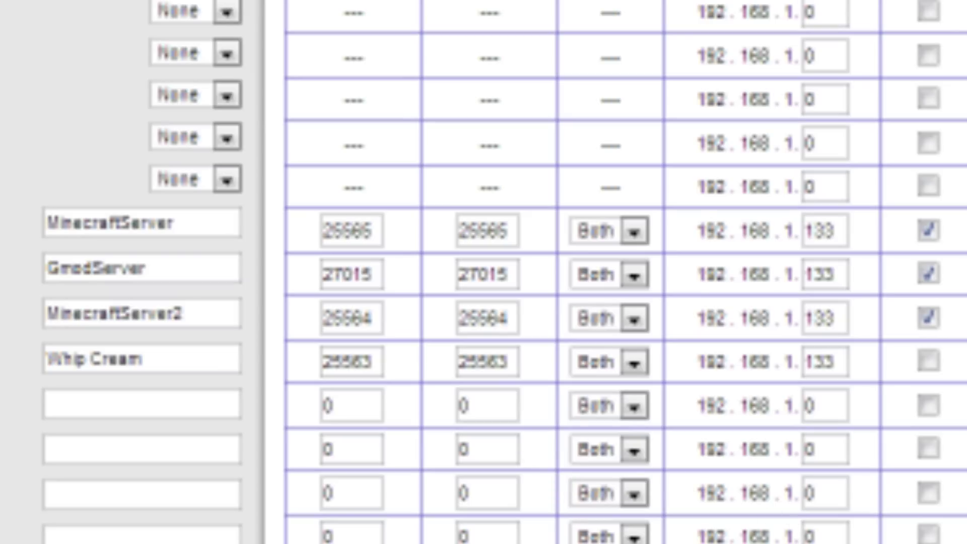
key(alt+Tab)
key(alt+Tab)
click(327, 405)
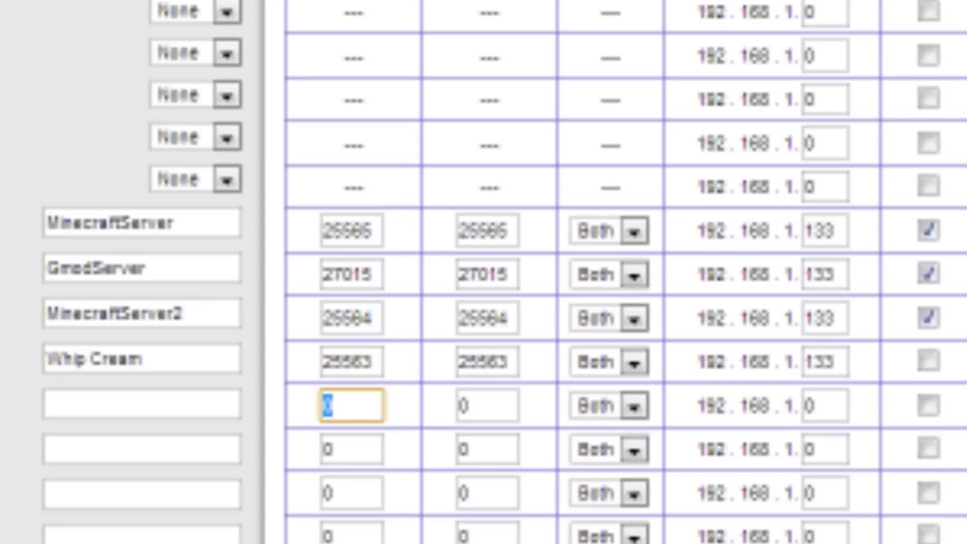
- Enter trial ports 2556 and 25565 in the empty row, keeping protocol Both
text(25566)
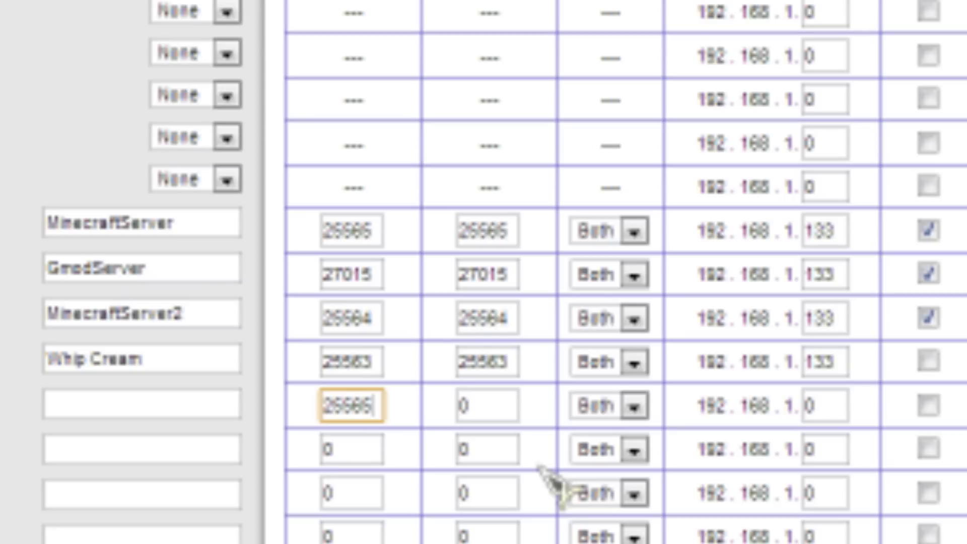
key(Tab)
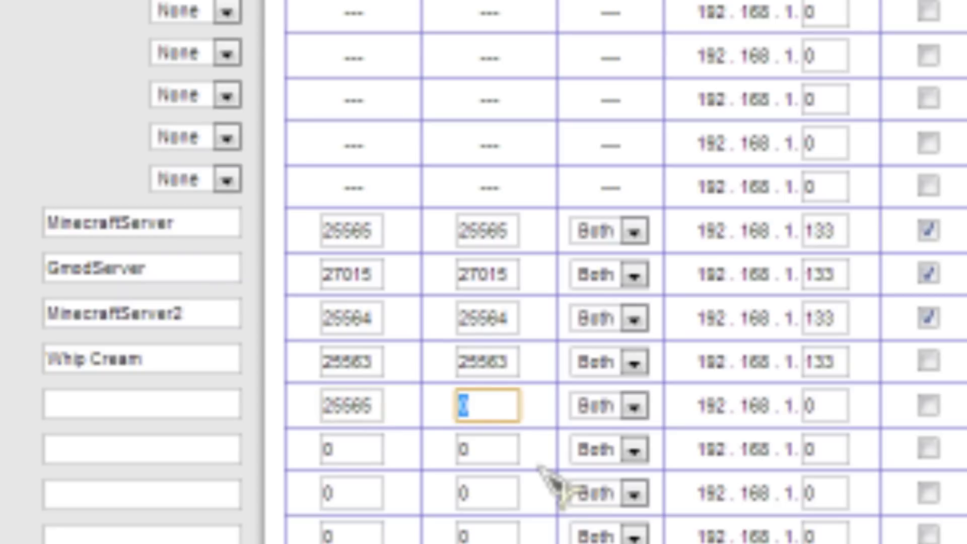
text(25565)
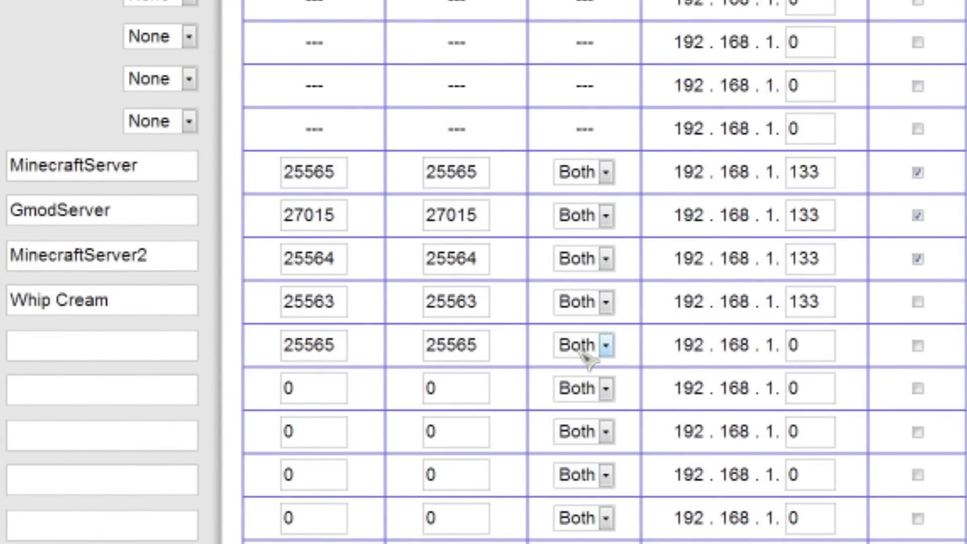
click(605, 345)
scroll(574, 255, up, 5)
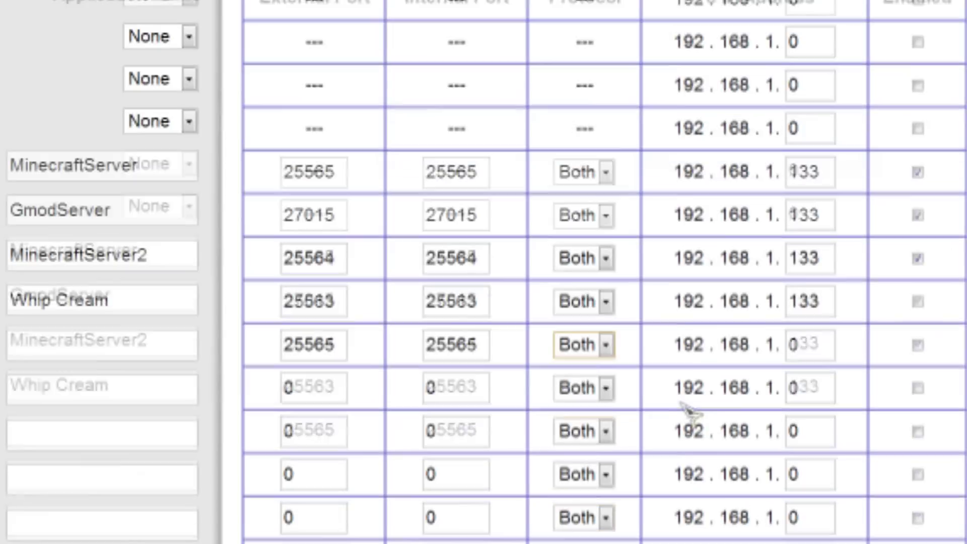
click(587, 345)
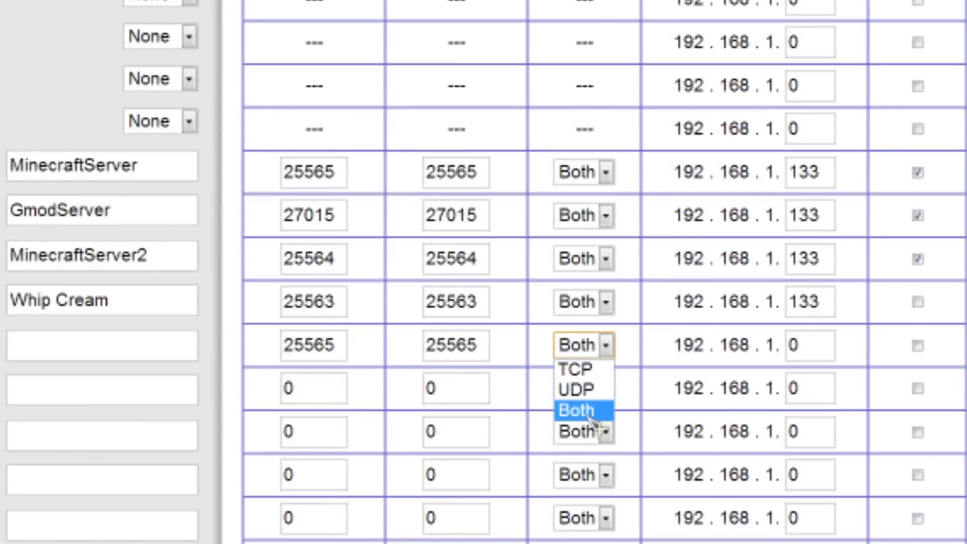
click(576, 410)
- Delete both trial port values from the new row below Whip Cream
click(814, 347)
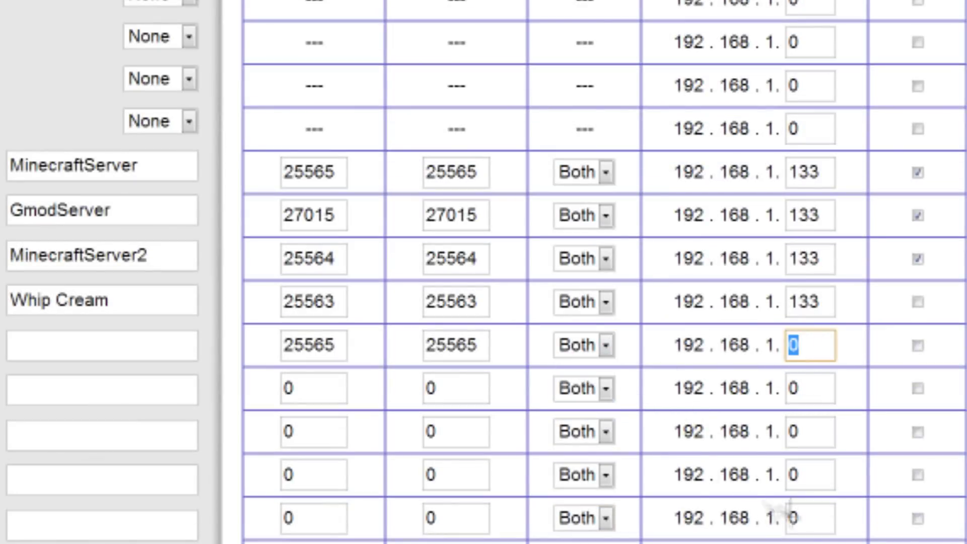
drag(704, 432, 696, 433)
click(261, 369)
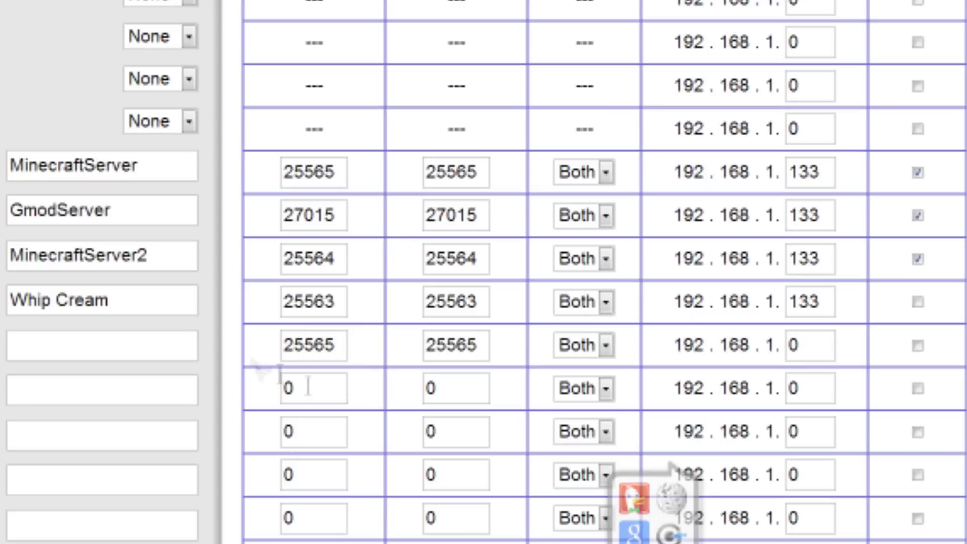
drag(108, 301, 87, 301)
click(398, 445)
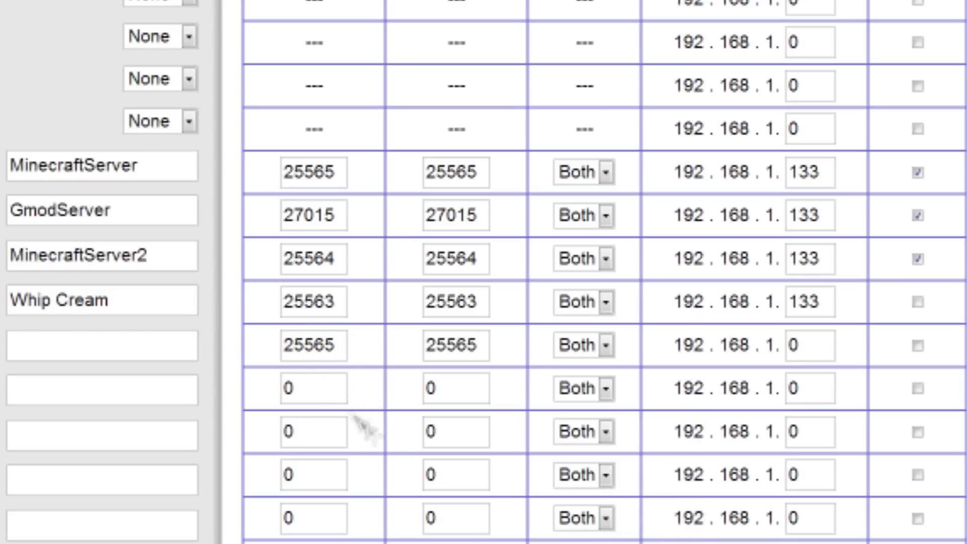
drag(343, 347, 103, 340)
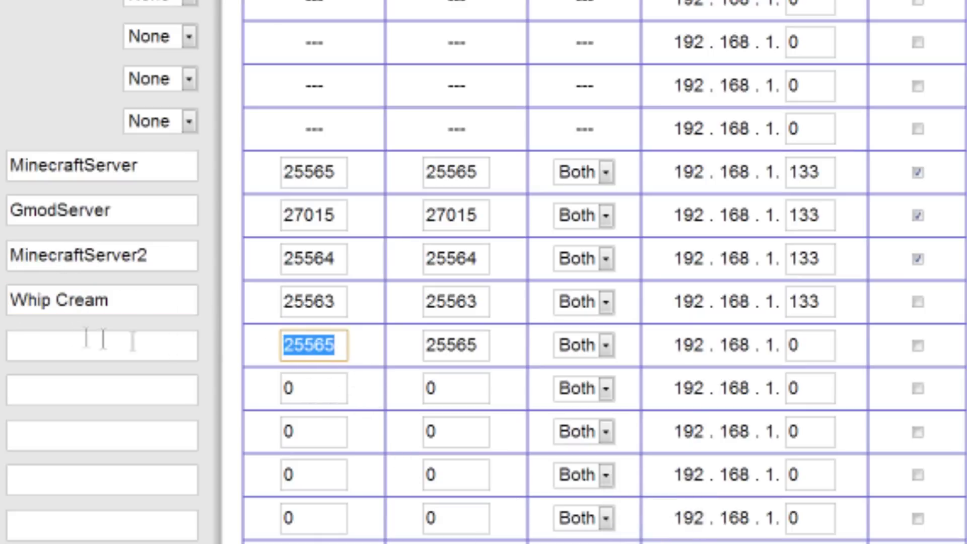
key(Delete)
drag(471, 337, 319, 342)
key(Delete)
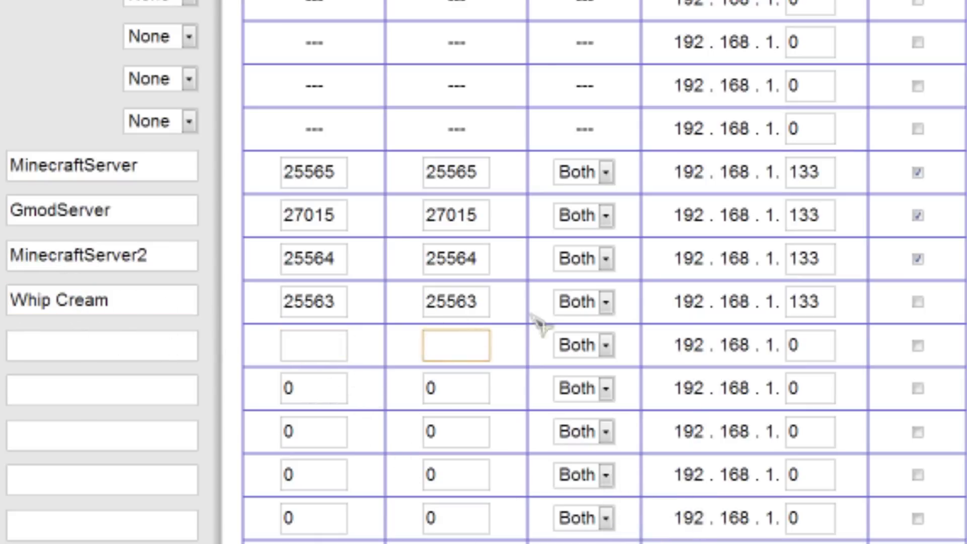
- Compare the 25563, 25564 and 25565 internal ports and keep Whip Cream's protocol as Both
drag(485, 302, 287, 301)
click(310, 313)
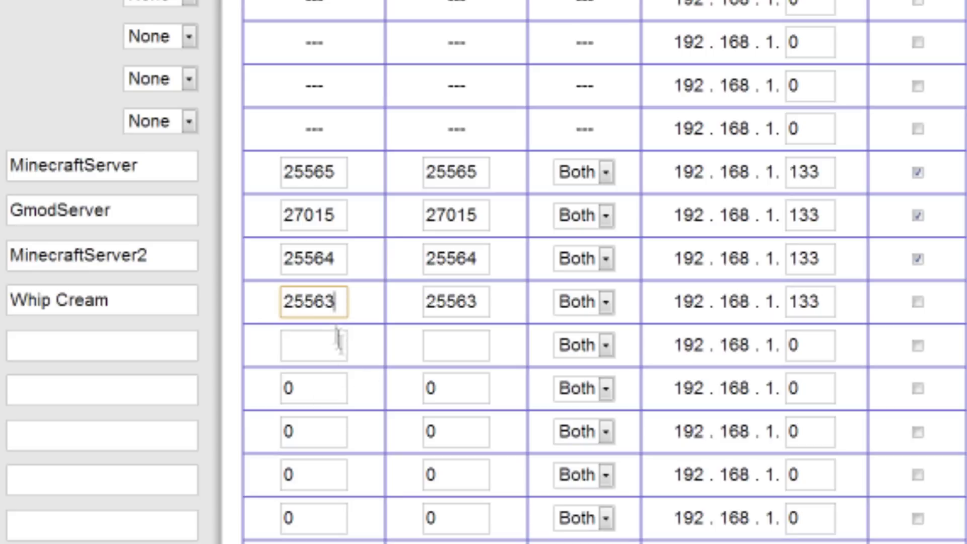
click(477, 259)
click(478, 177)
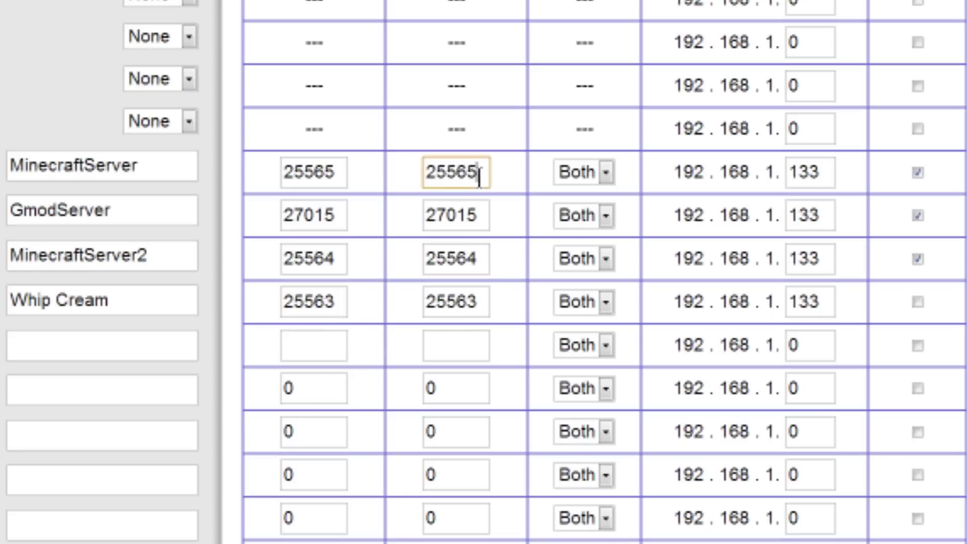
click(522, 199)
click(606, 302)
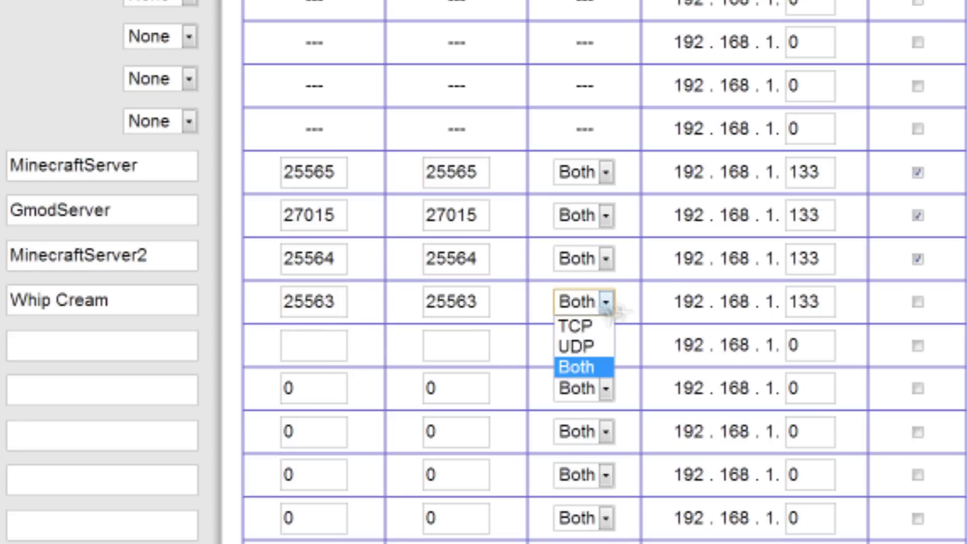
click(660, 287)
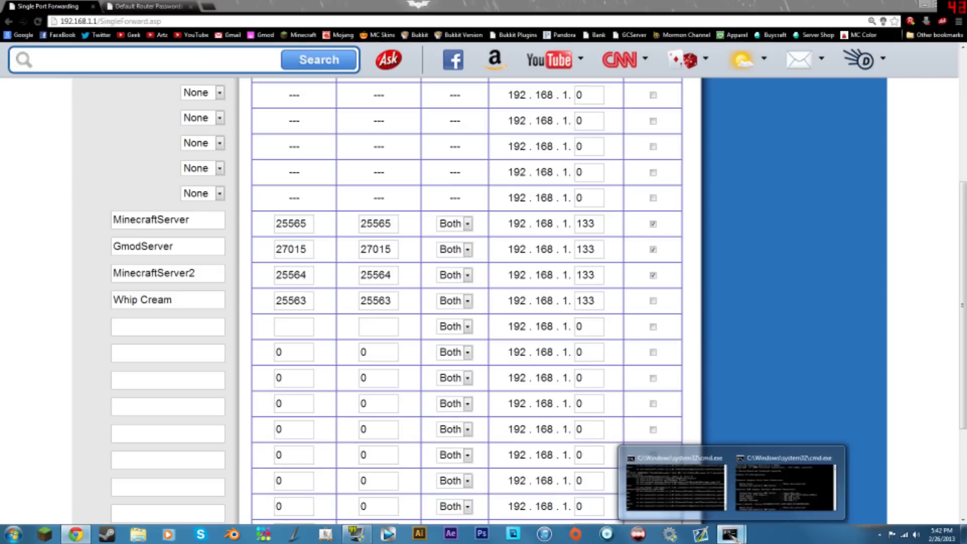
- Hide the server console and place ipconfig beside the port table to read IPv4 192.168.1.133
click(672, 483)
click(791, 483)
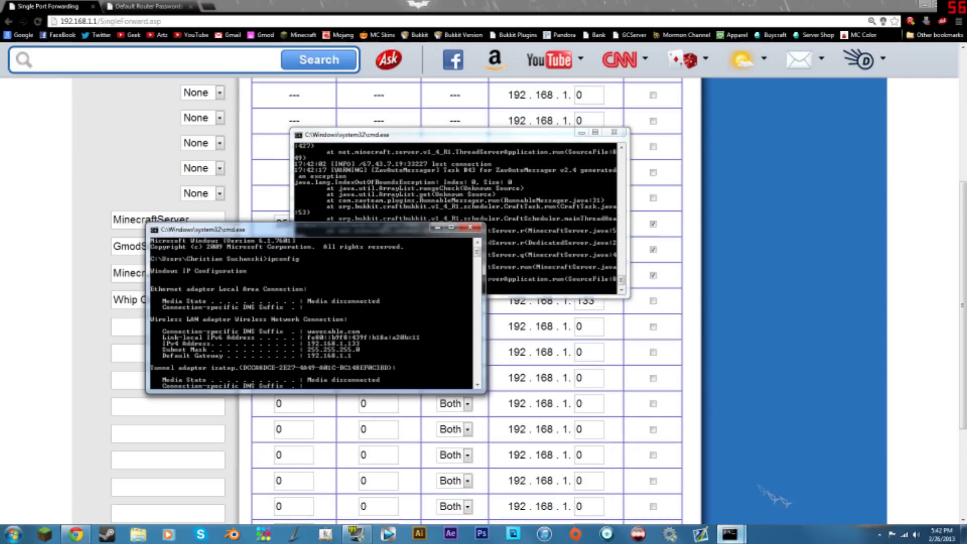
click(581, 133)
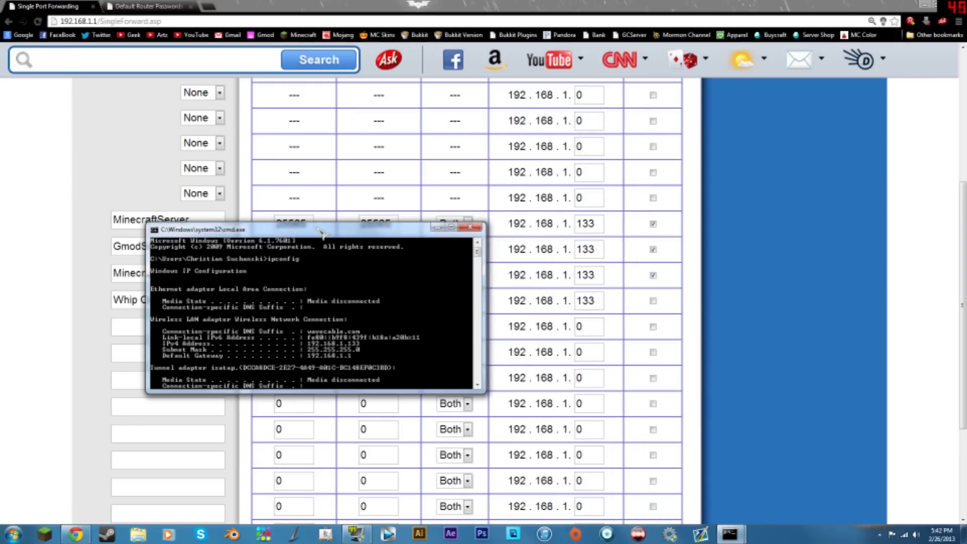
drag(321, 232, 552, 318)
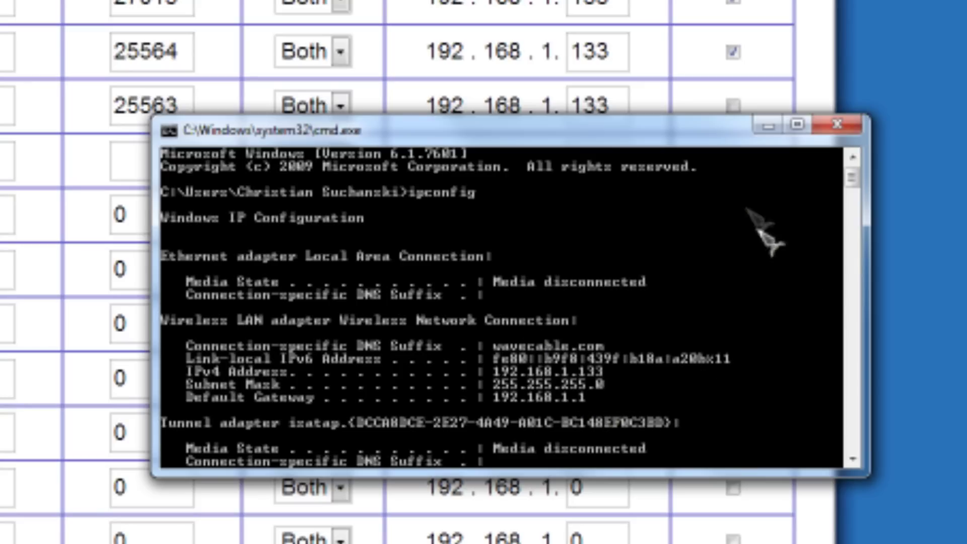
drag(705, 142, 645, 151)
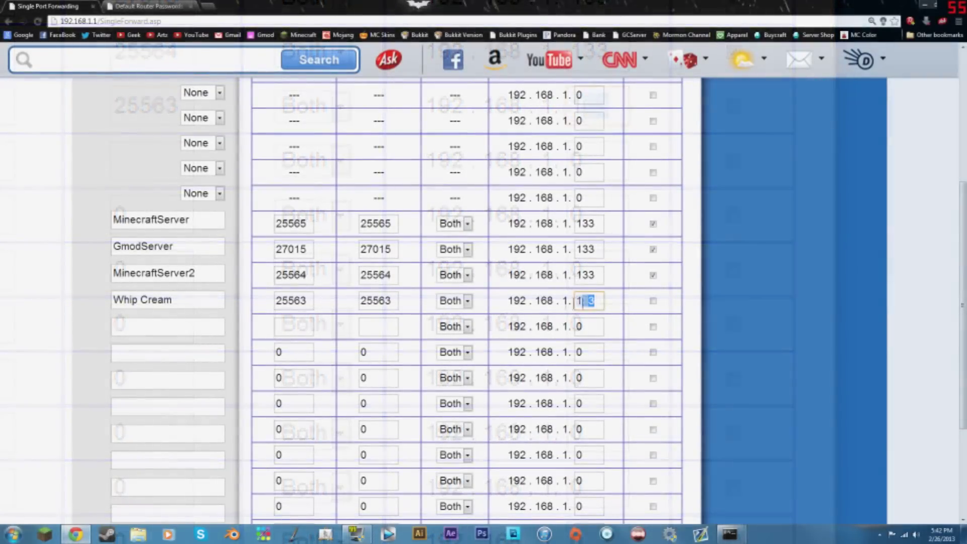
- Return to the port-forwarding tab and close the router passwords tab
click(558, 302)
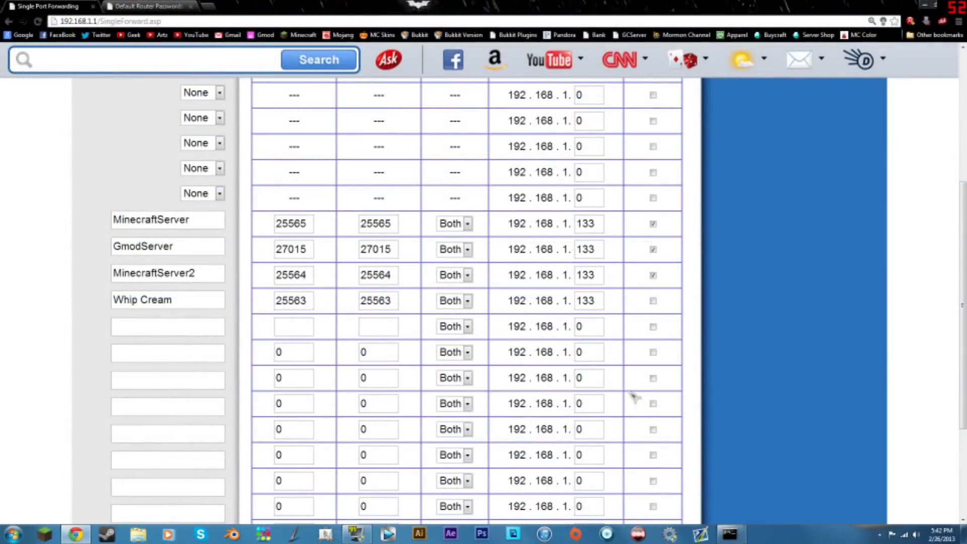
scroll(554, 322, down, 3)
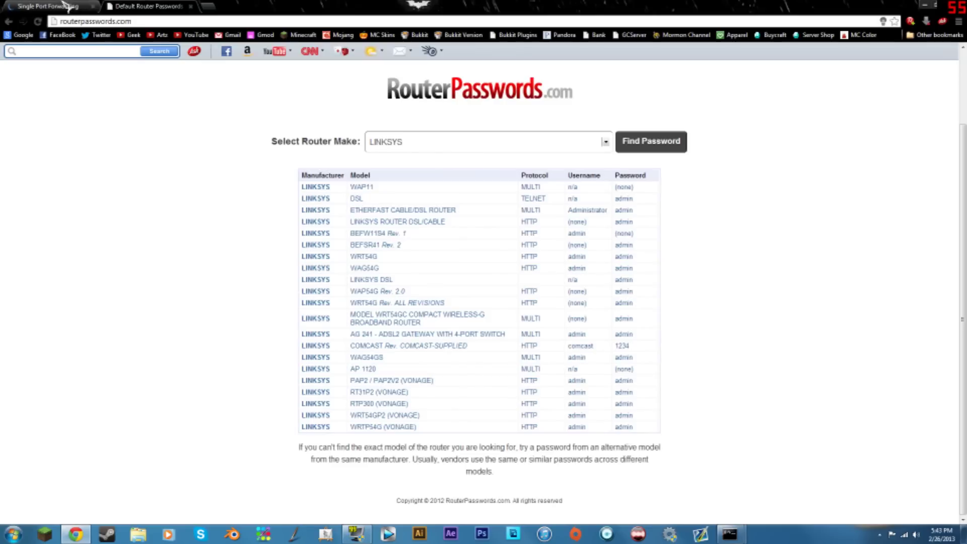
click(76, 6)
scroll(325, 370, down, 2)
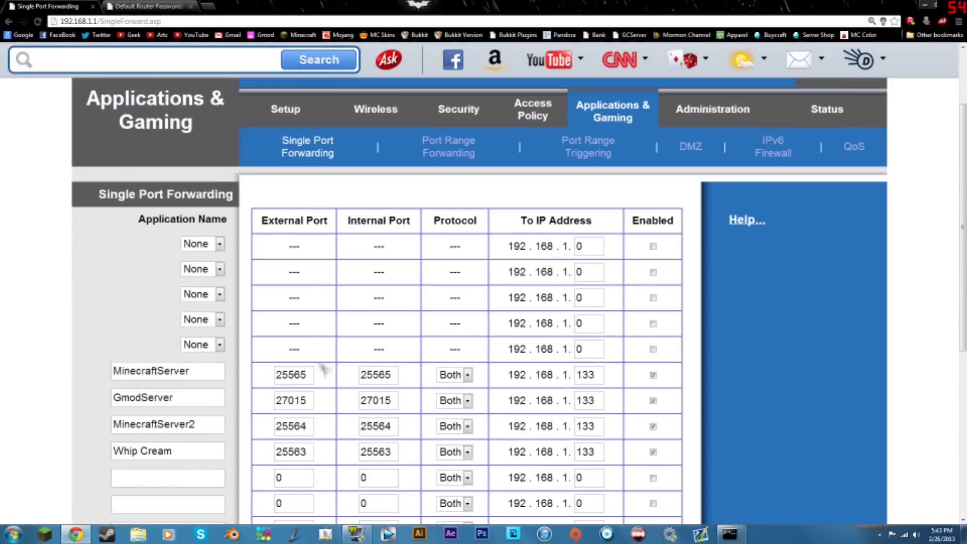
click(191, 6)
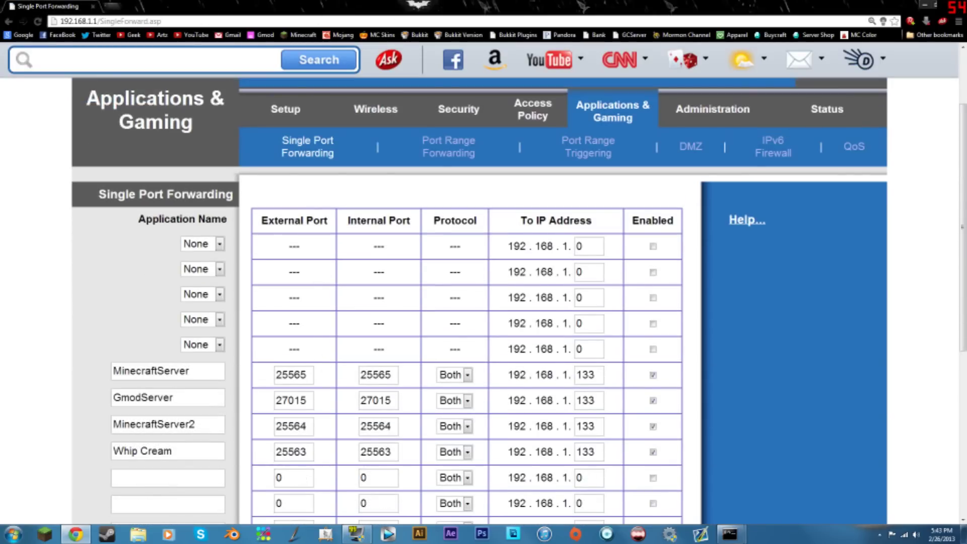
- Minimize the server console and bring back the router's Single Port Forwarding page
click(925, 7)
mouse_move(729, 533)
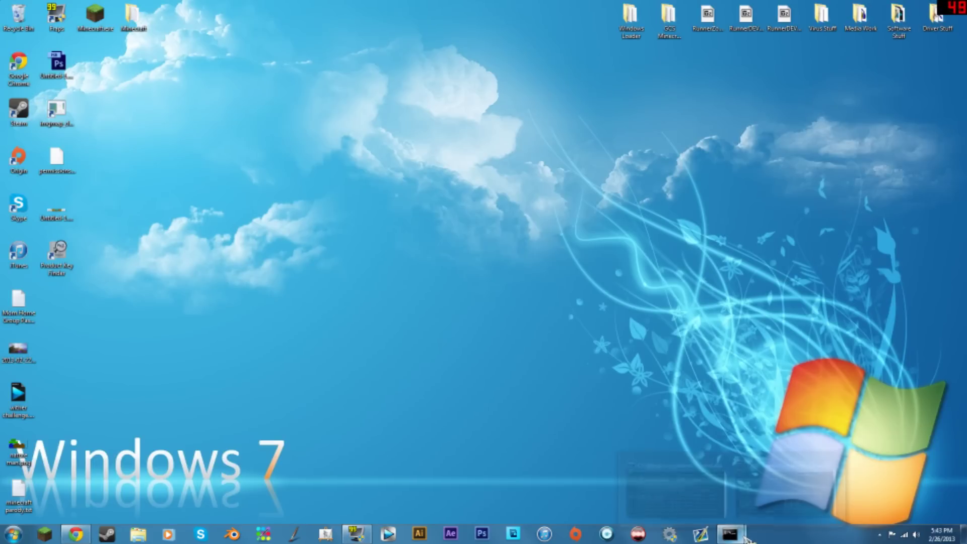
click(705, 498)
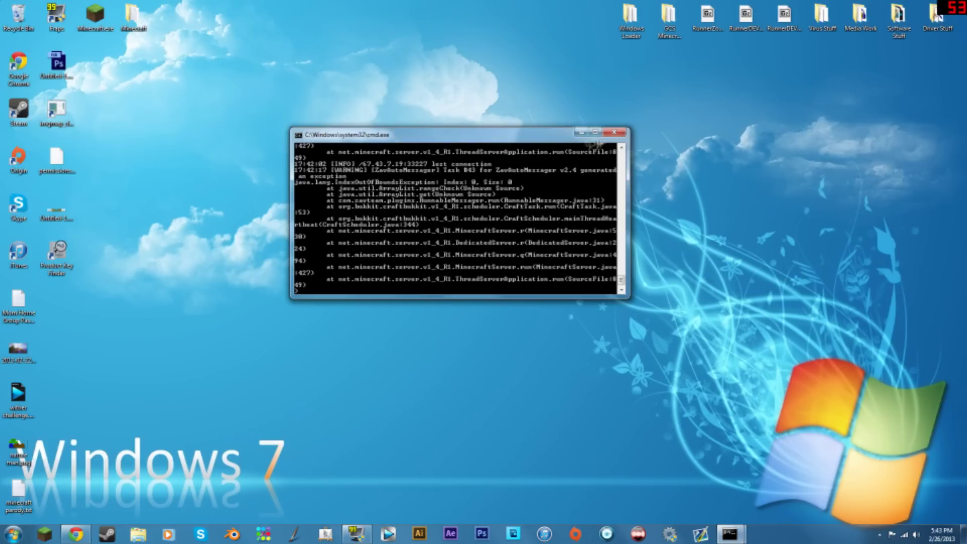
click(581, 132)
click(76, 533)
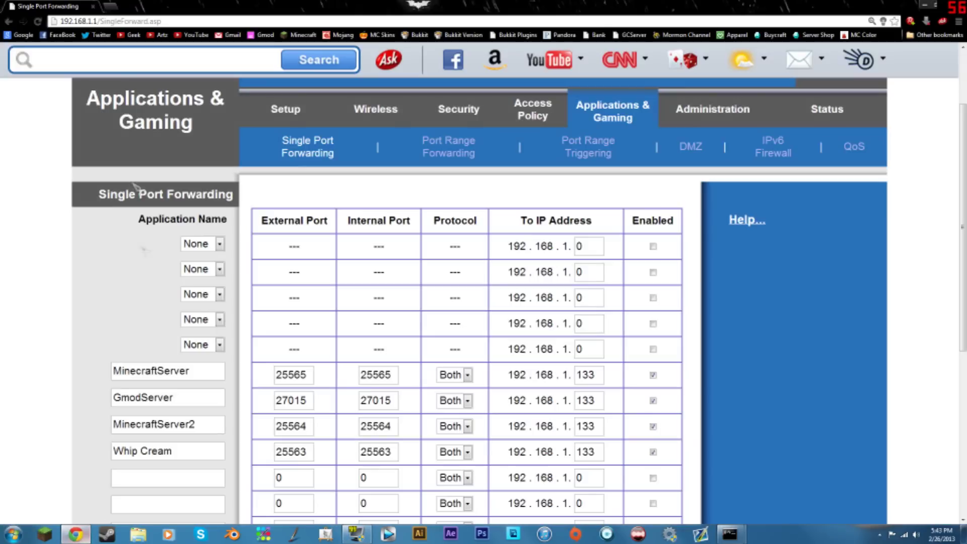
- In a new tab, try whatismyipaddress.org, then whatismyipaddress.net
click(110, 7)
text(wh)
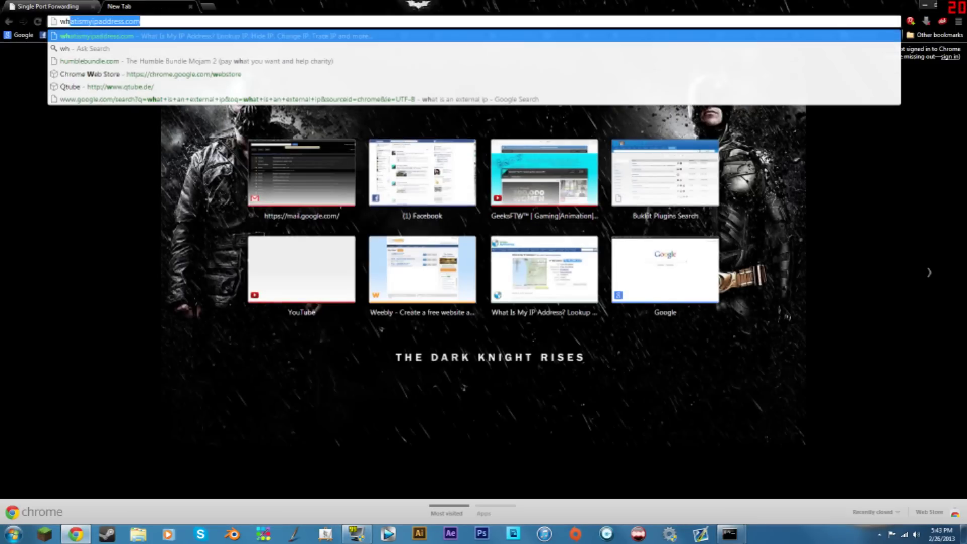
text(atismyipaddress.org)
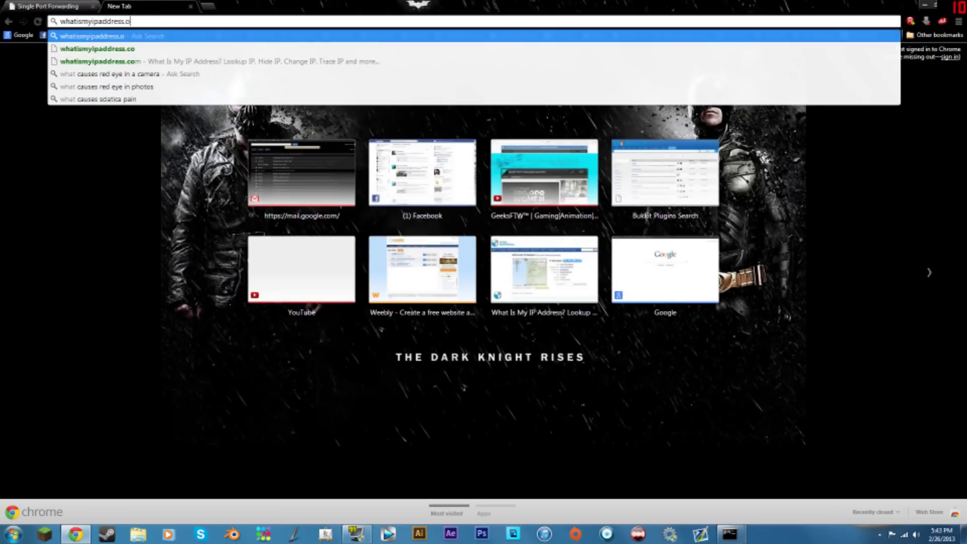
key(Return)
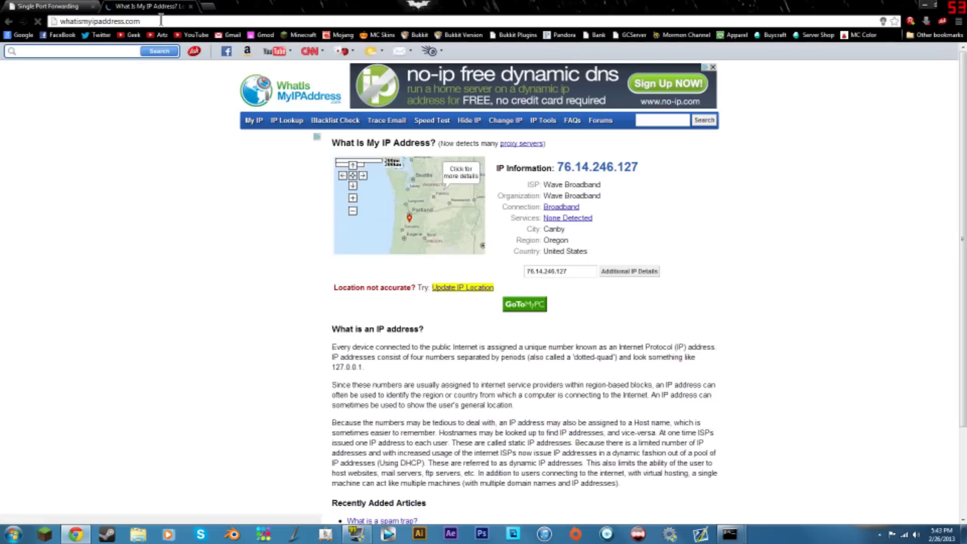
key(BackSpace)
key(BackSpace)
key(BackSpace)
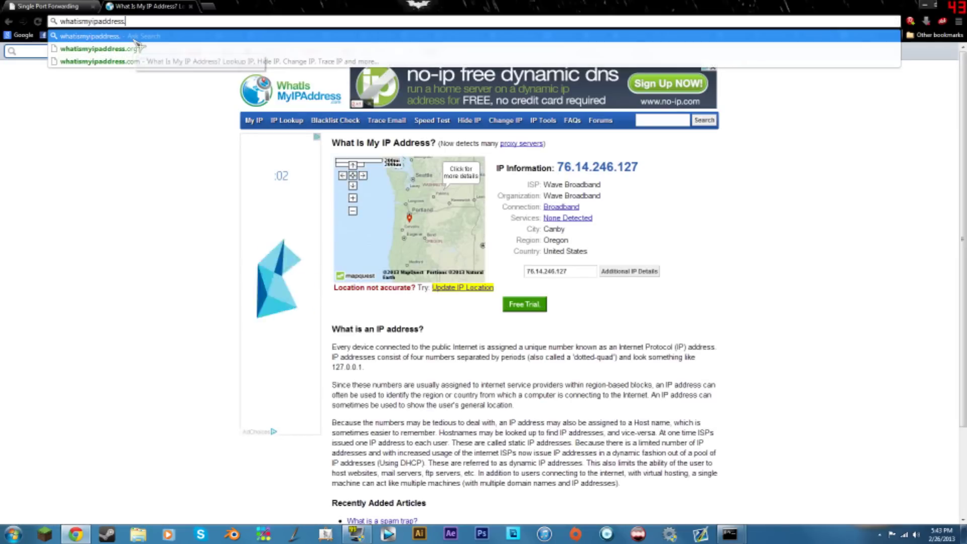
text(net)
key(Return)
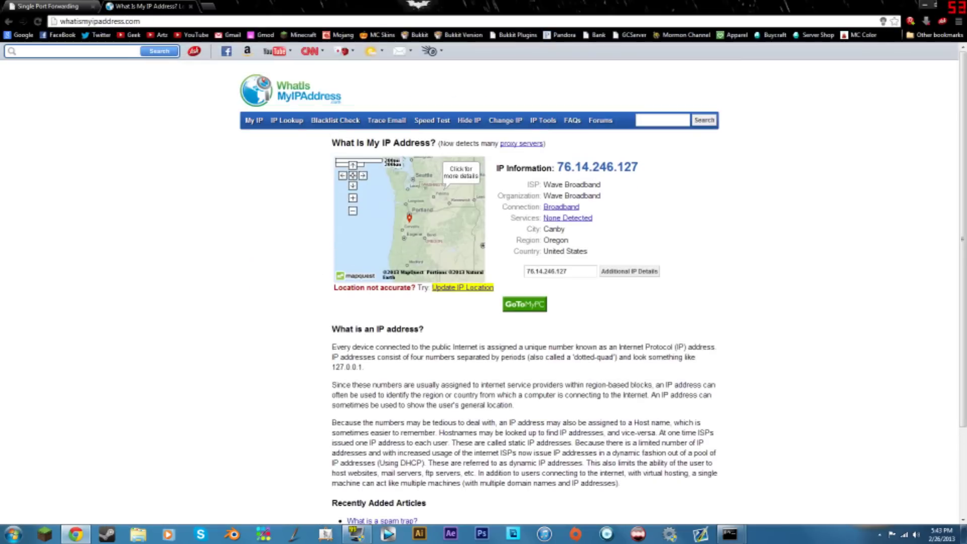
- Go to myipaddress.com instead
click(128, 22)
text(myipa)
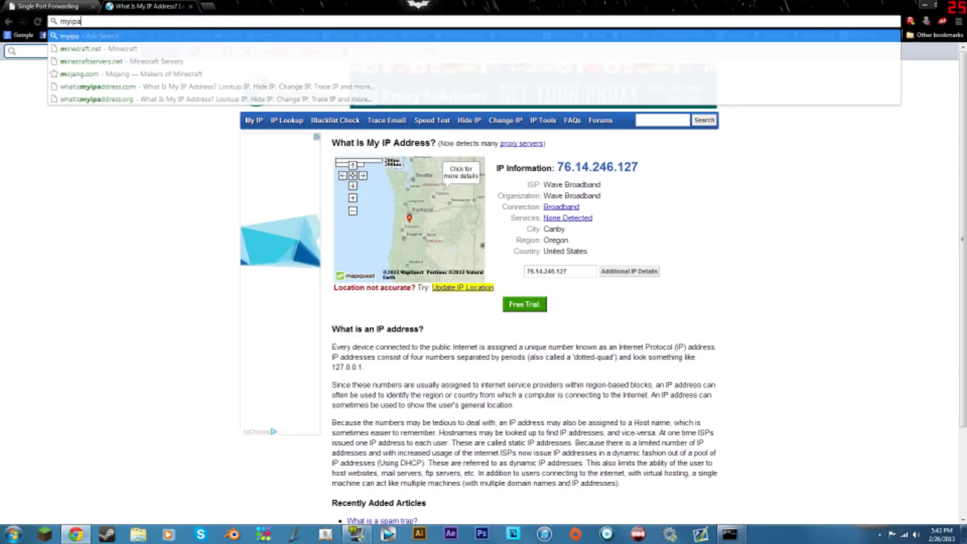
text(ddress,c)
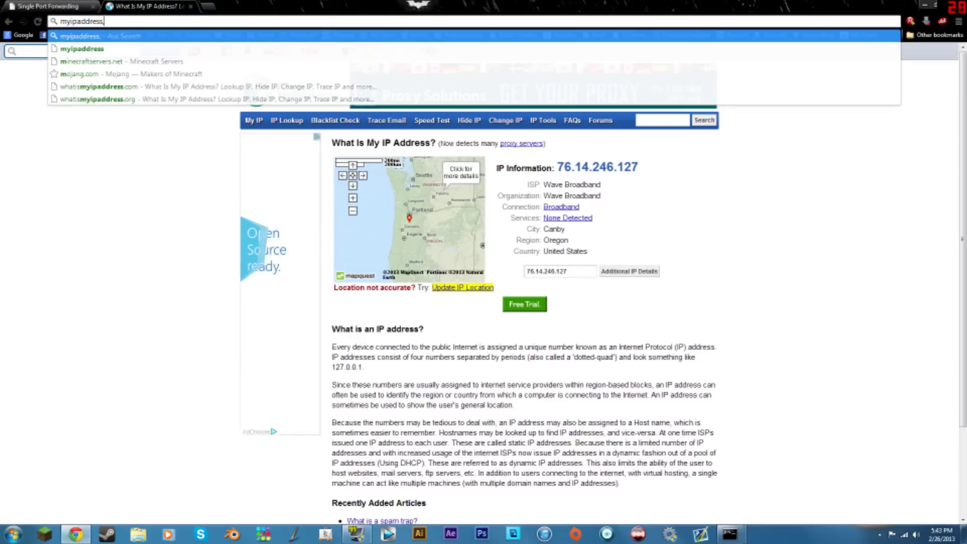
key(BackSpace)
key(BackSpace)
text(.com)
key(Return)
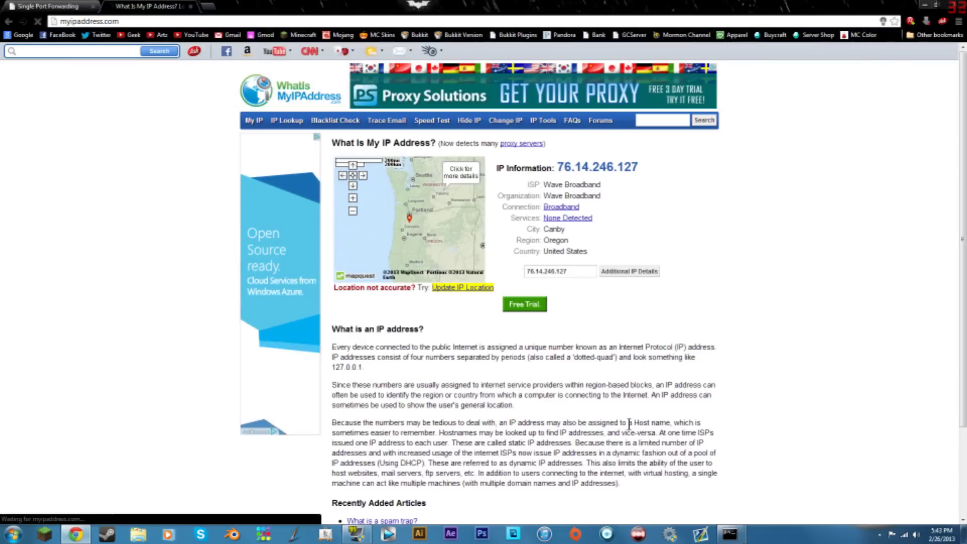
drag(516, 289, 459, 288)
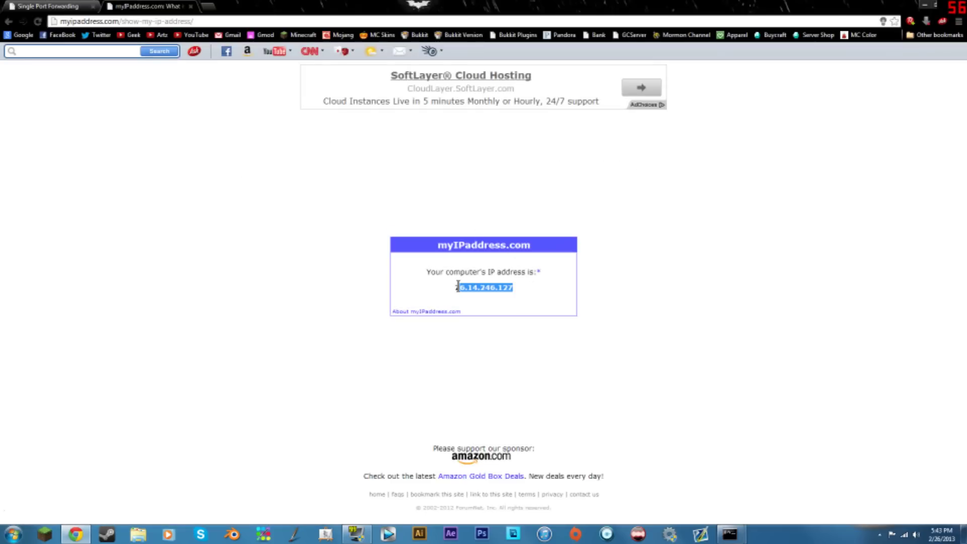
click(587, 321)
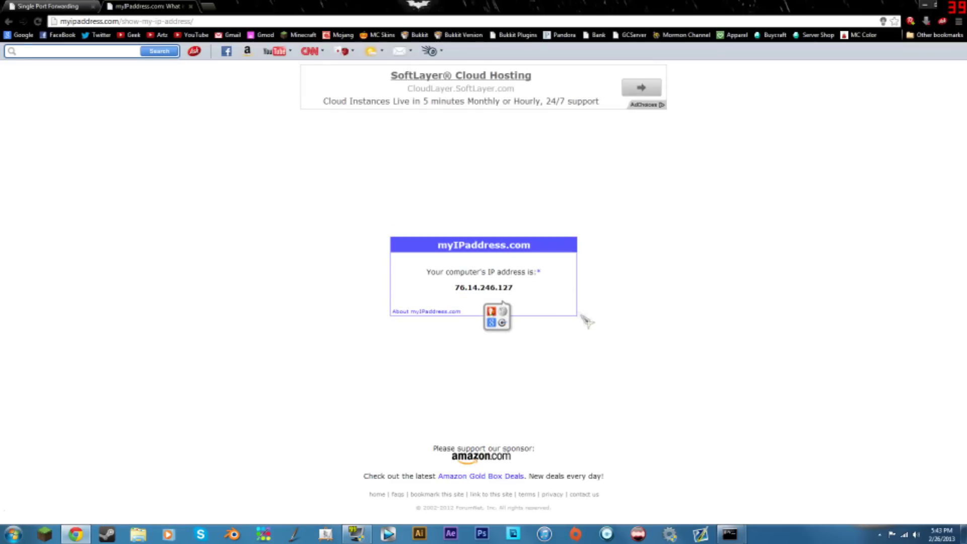
drag(516, 291, 458, 288)
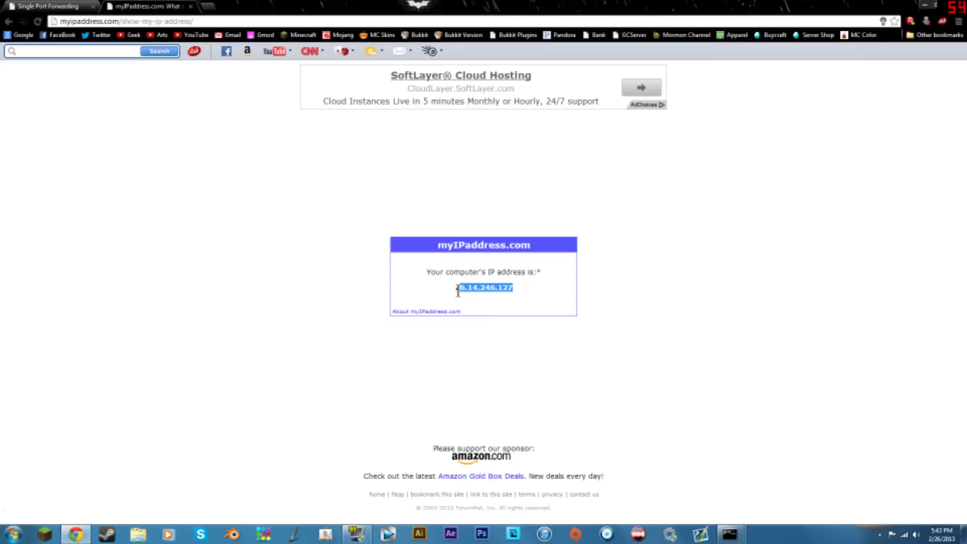
click(506, 287)
drag(519, 290, 452, 292)
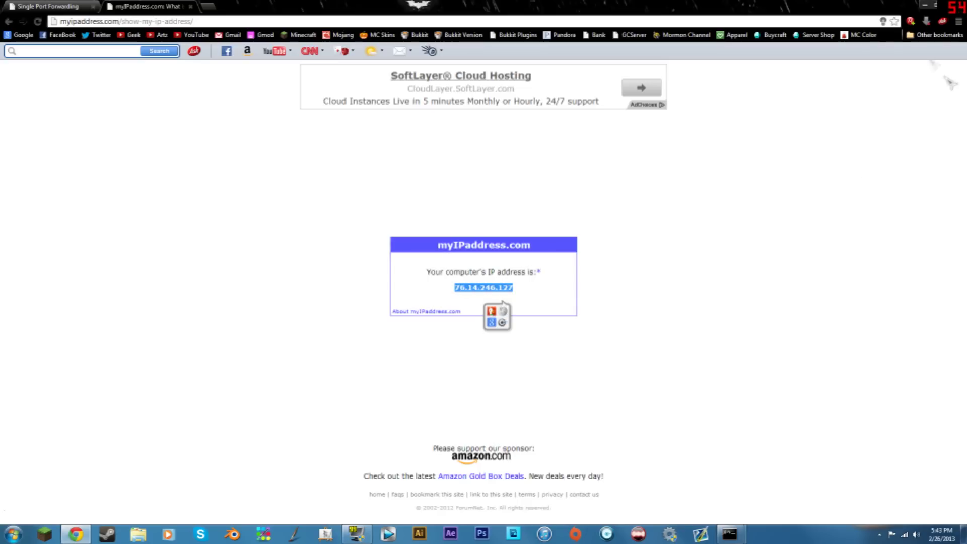
click(928, 6)
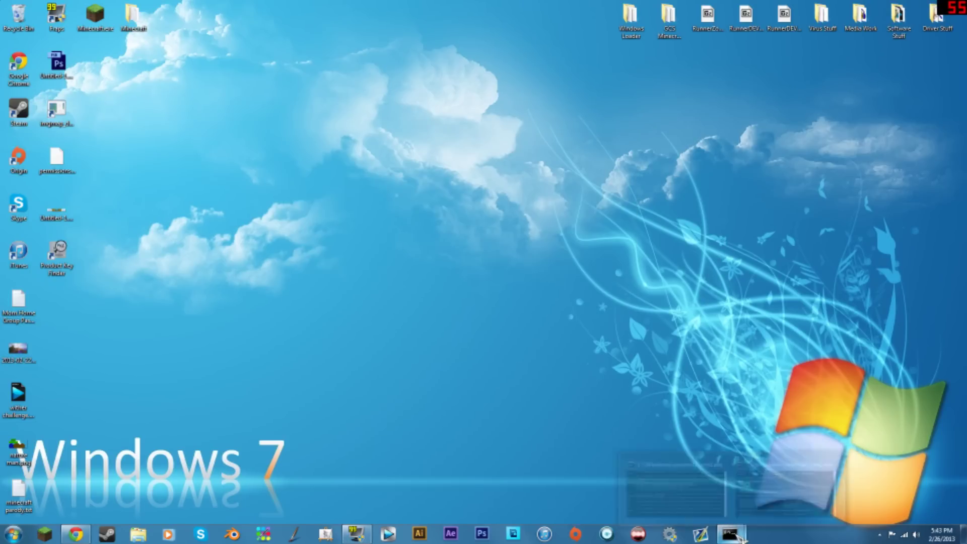
- Hide the command prompt and return to the router tab, checking GmodServer's 27015 port
click(669, 484)
click(673, 315)
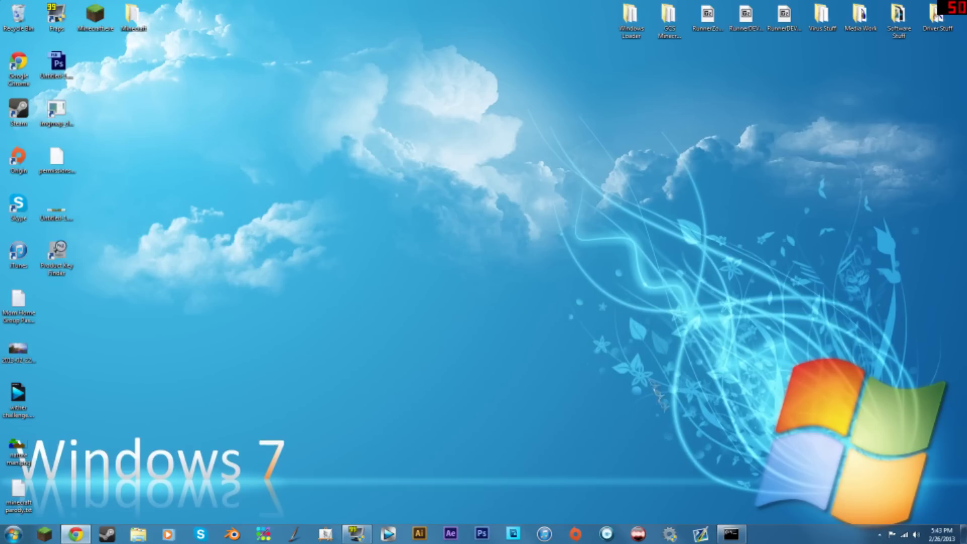
click(76, 534)
click(772, 282)
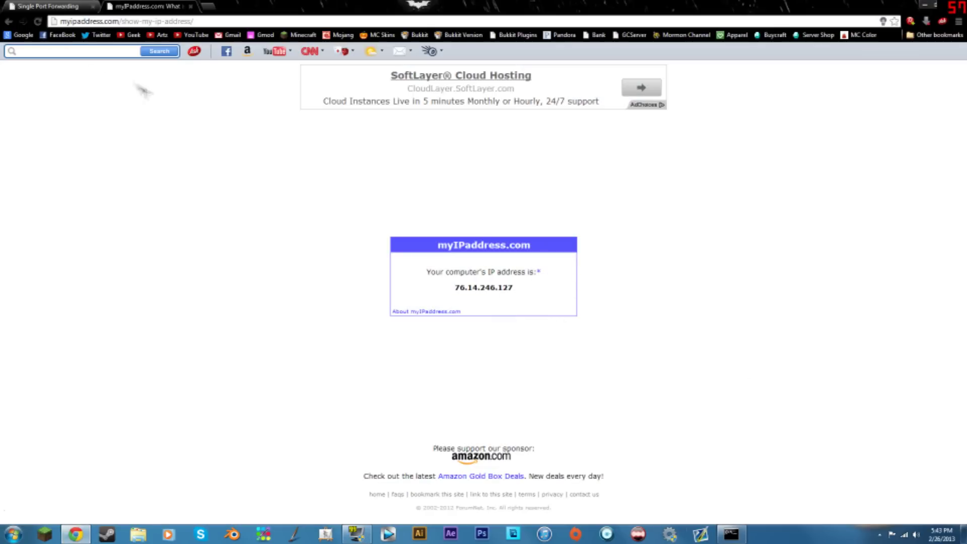
click(48, 6)
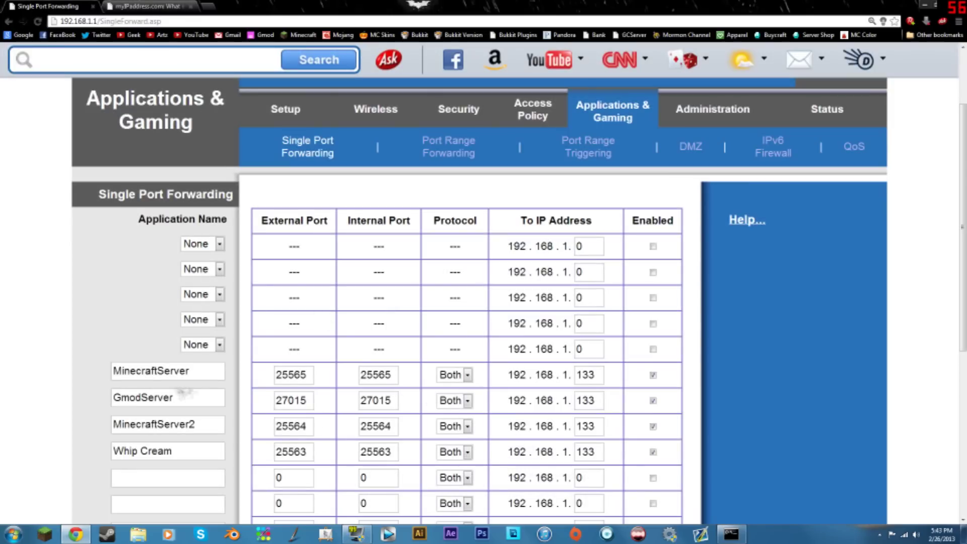
double_click(285, 403)
click(392, 374)
- Close the myIPaddress.com tab, show the desktop and refresh it
click(162, 7)
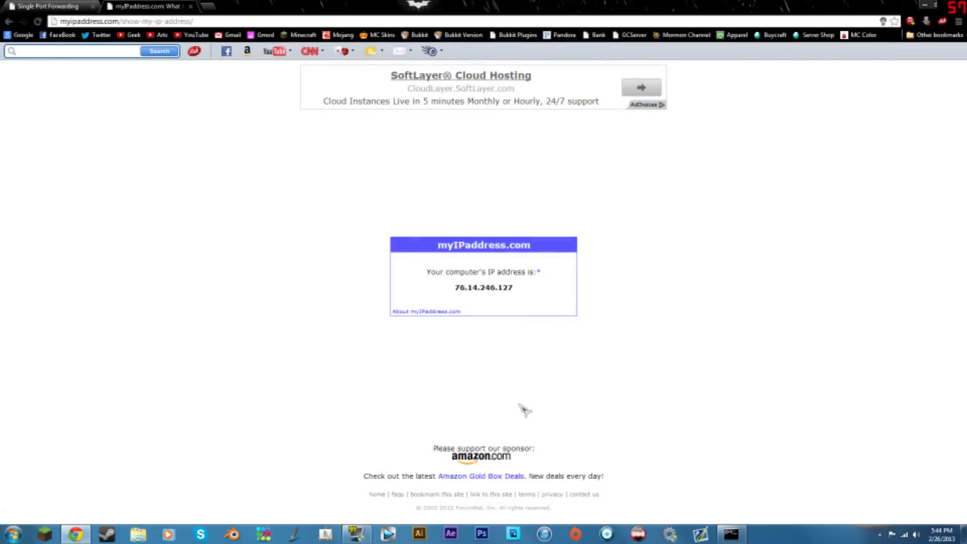
click(191, 7)
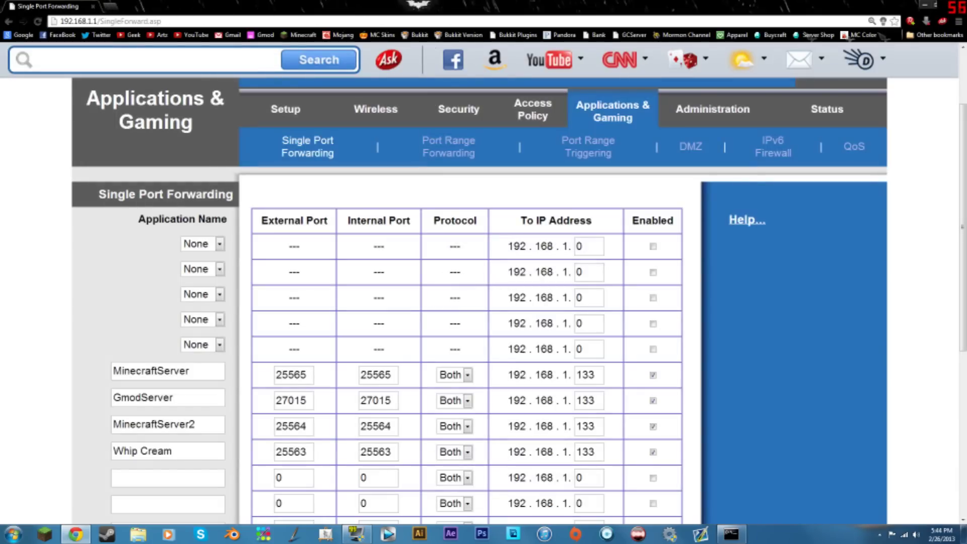
key(super+d)
right_click(619, 201)
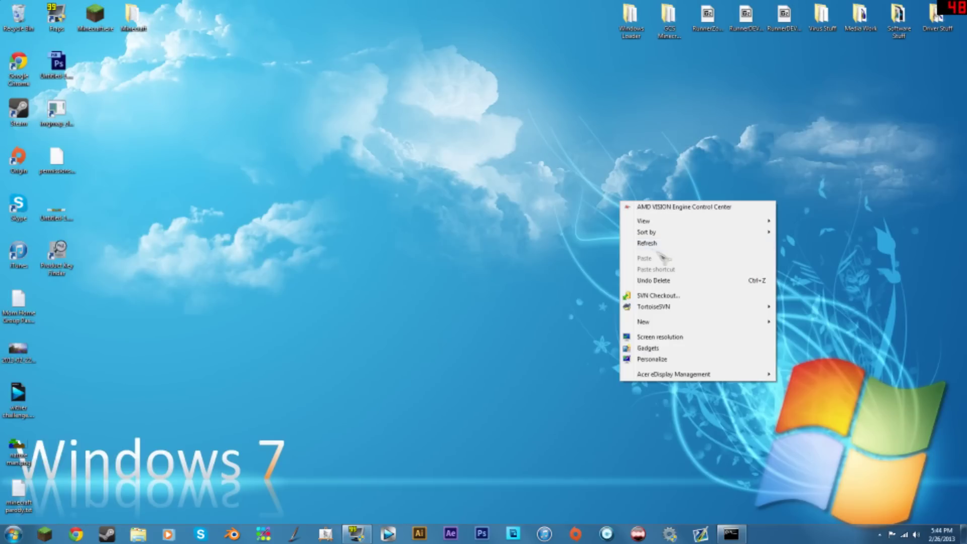
click(655, 243)
- Minimize the command prompt window and refresh the desktop again
click(731, 533)
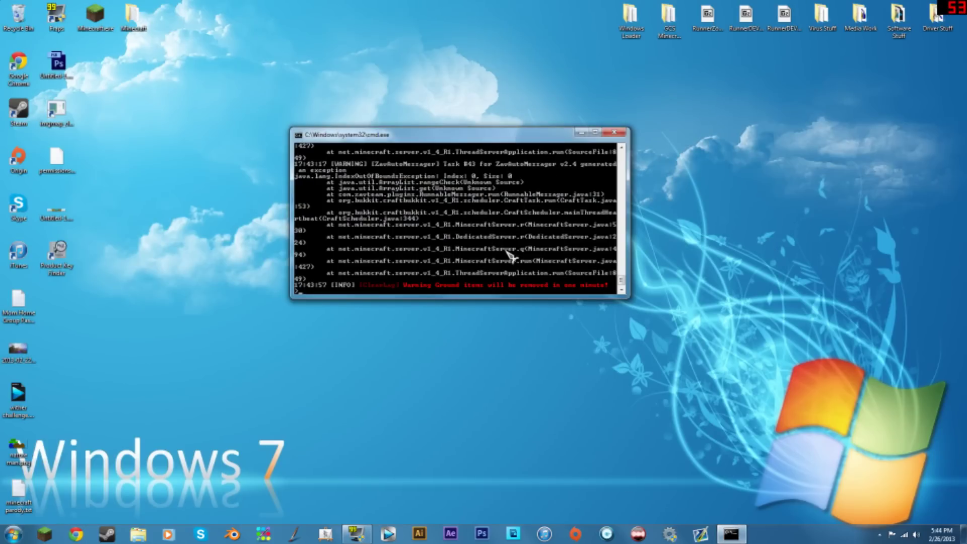
click(581, 131)
right_click(471, 302)
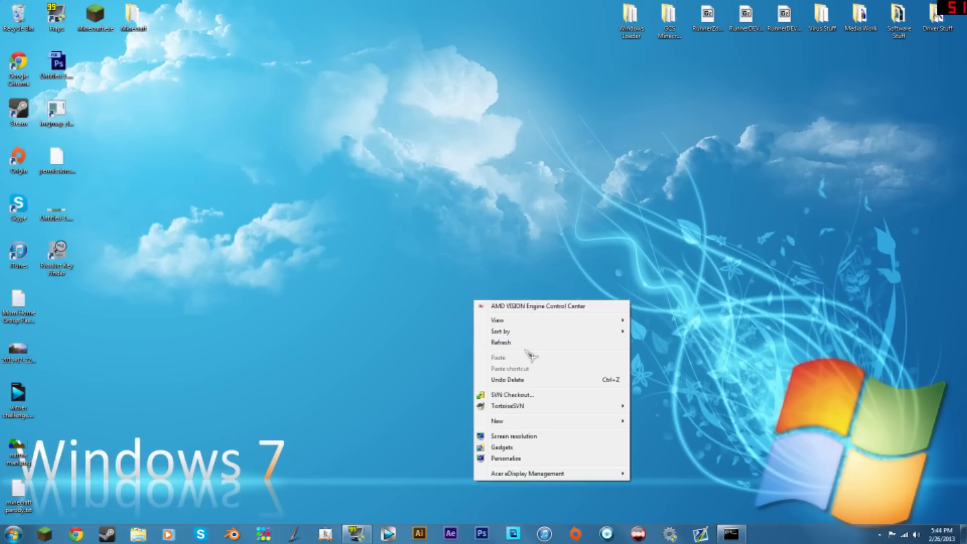
click(527, 346)
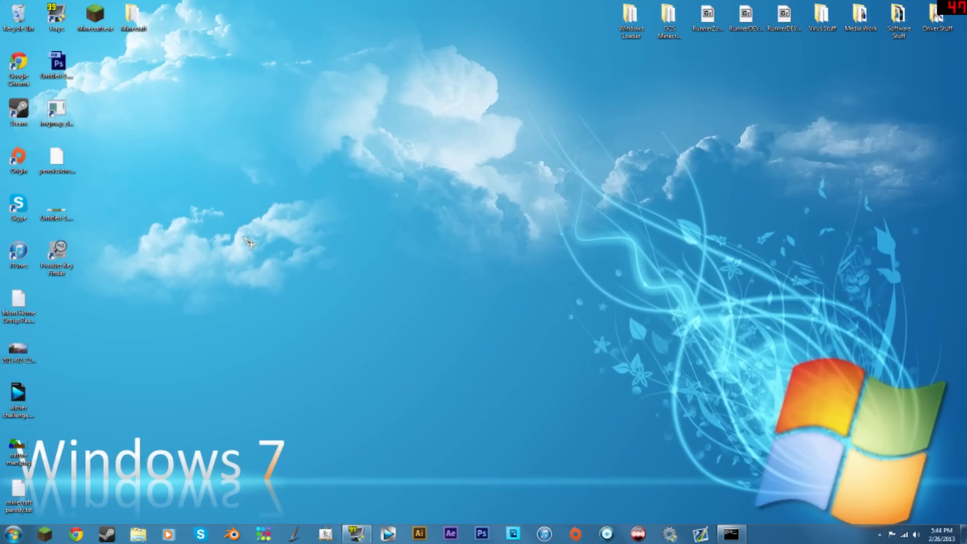
drag(156, 180, 903, 516)
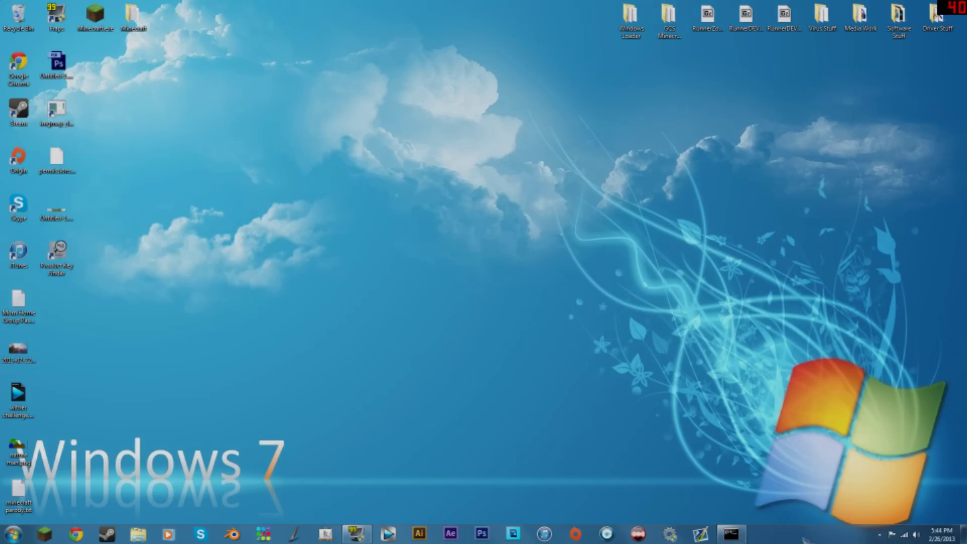